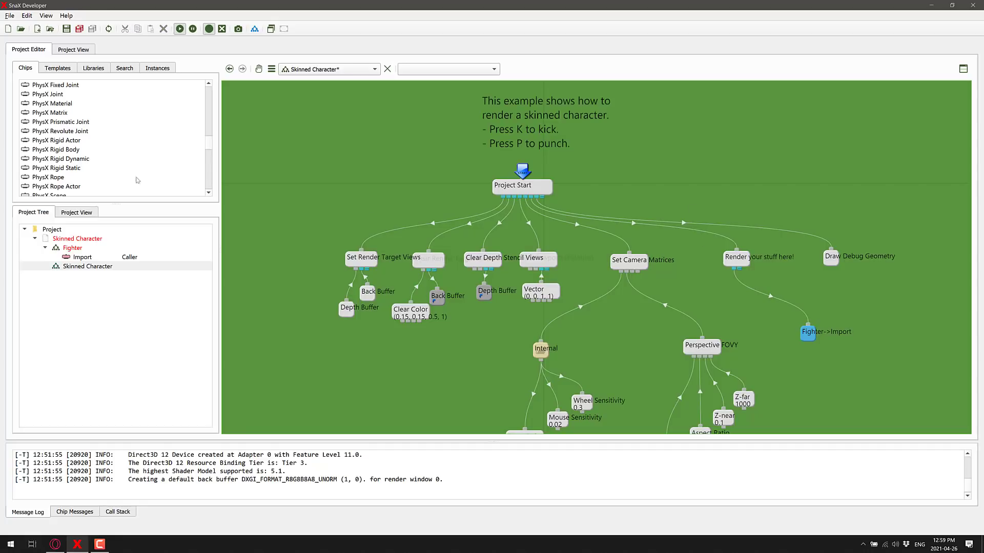
Step: Show the fighter's 3D preview beside the Skinned Character graph, briefly viewing it full size
click(87, 213)
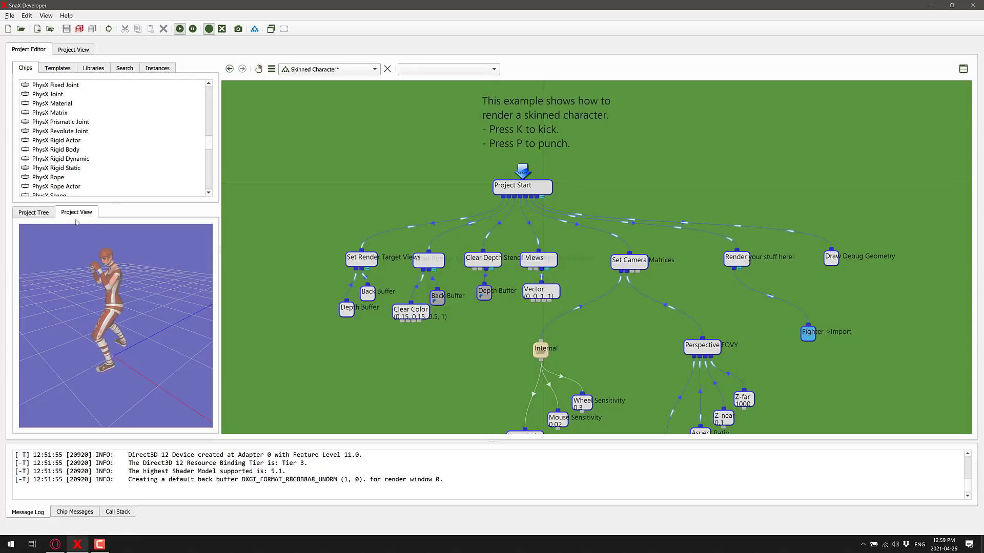
click(33, 213)
click(73, 49)
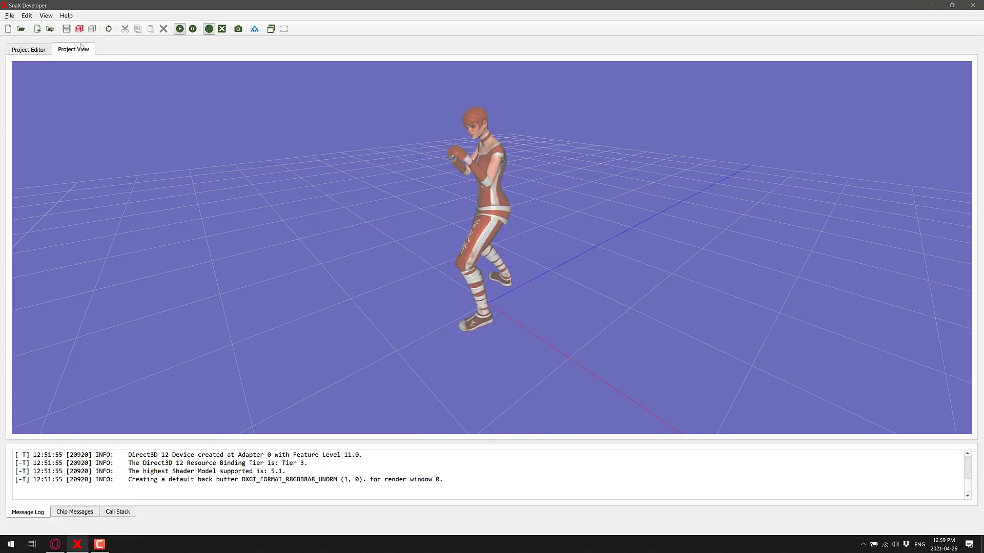
click(28, 49)
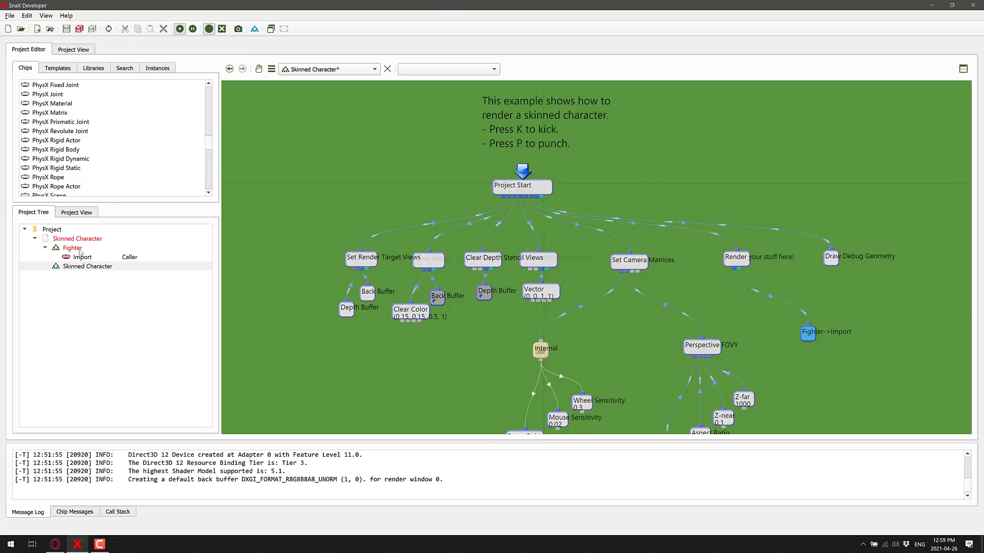
click(88, 214)
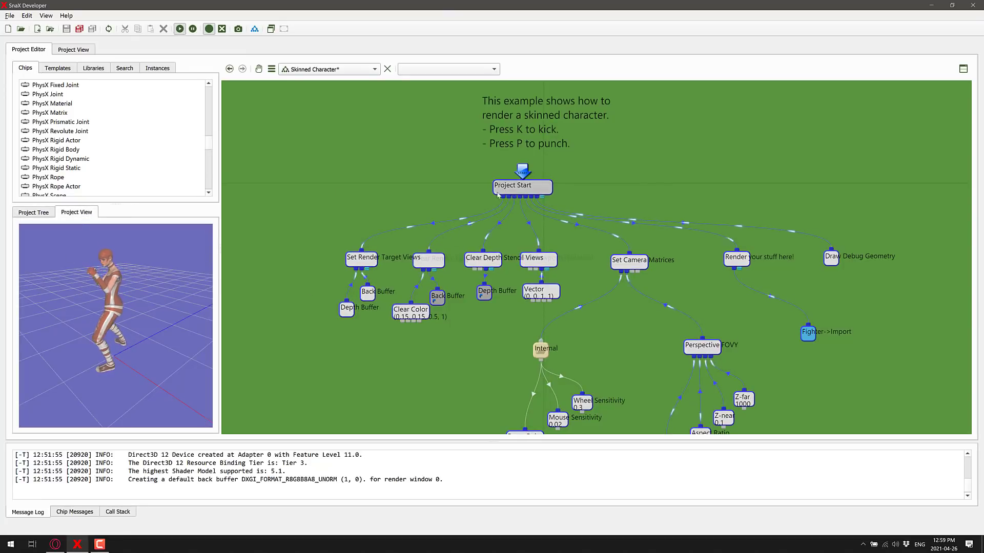
Step: Orbit the preview camera around the animated fighter character
scroll(532, 231, down, 1)
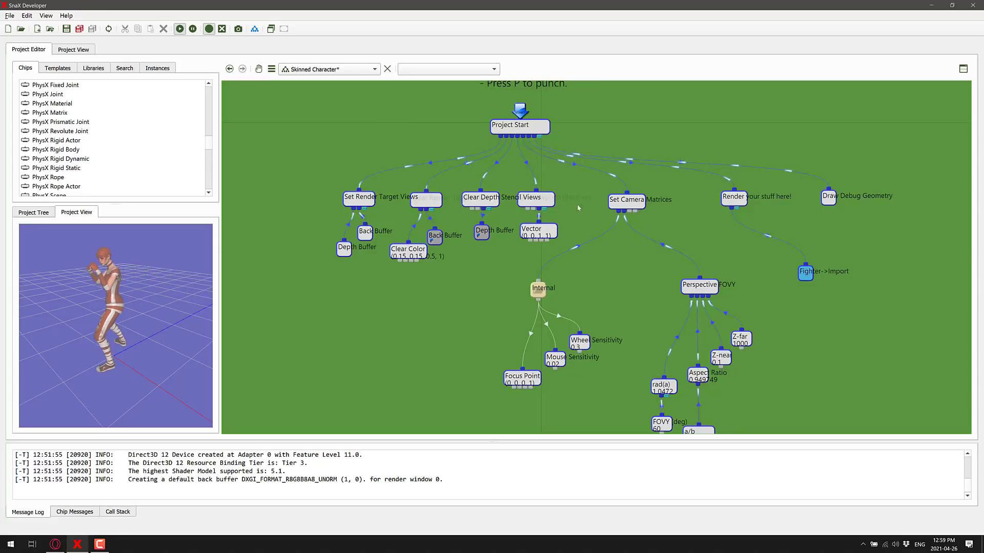
drag(66, 326, 161, 328)
scroll(123, 311, up, 5)
scroll(123, 311, down, 5)
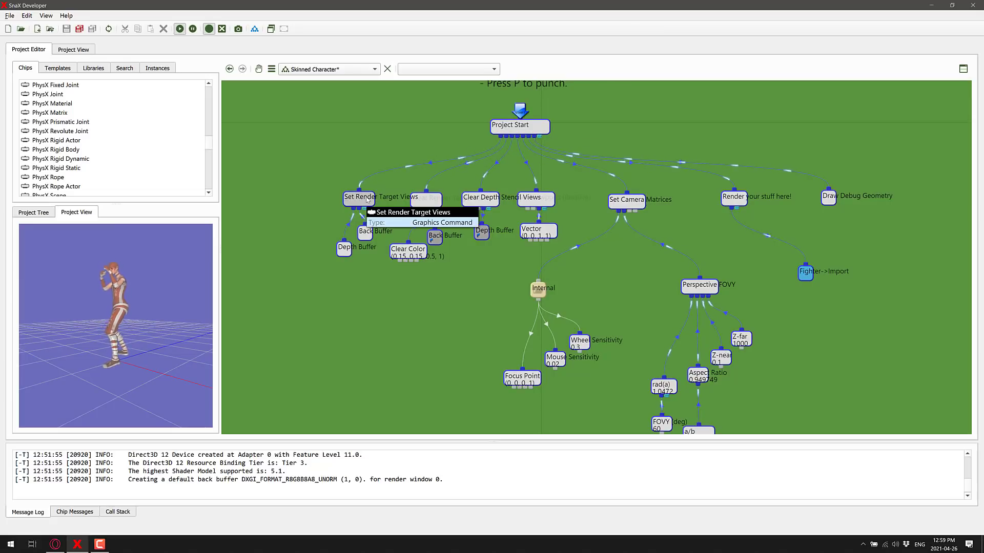
Step: Move Set Render Target Views up-left, then inspect the Clear, Depth Stencil and Camera Matrices chips
drag(368, 201, 354, 187)
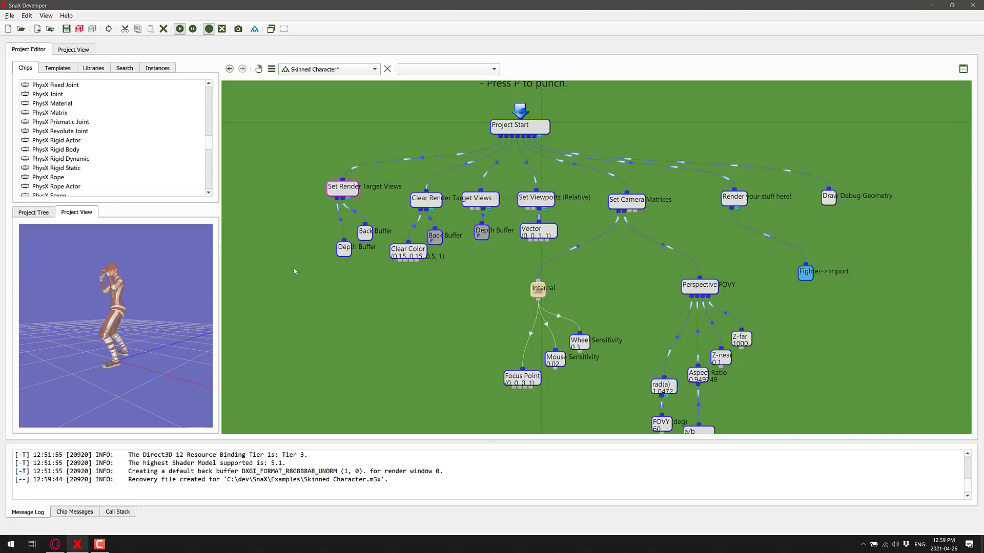
click(425, 200)
click(483, 204)
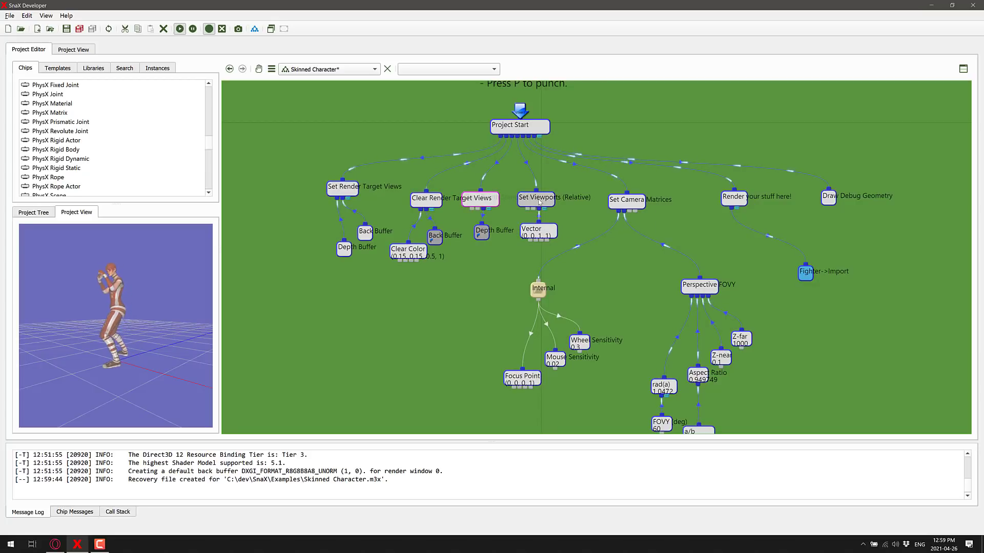
click(615, 204)
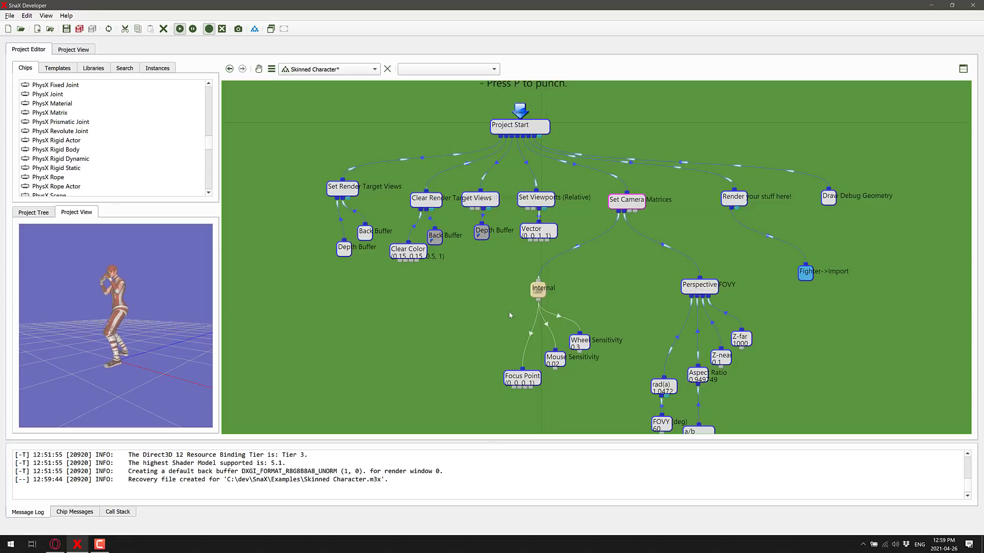
click(748, 208)
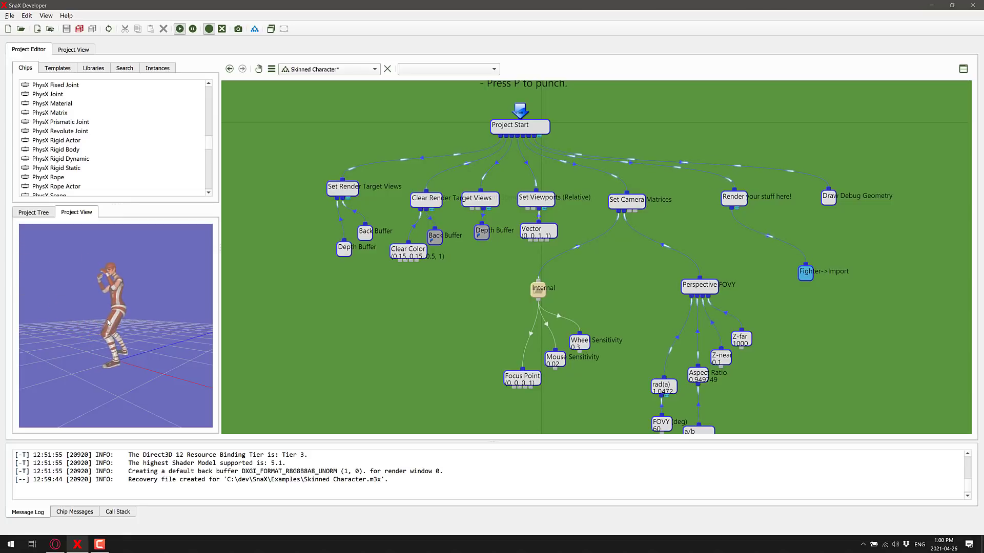
Step: Open Fighter->Import and pan across its RootNode and Skeleton Controller branches
double_click(807, 274)
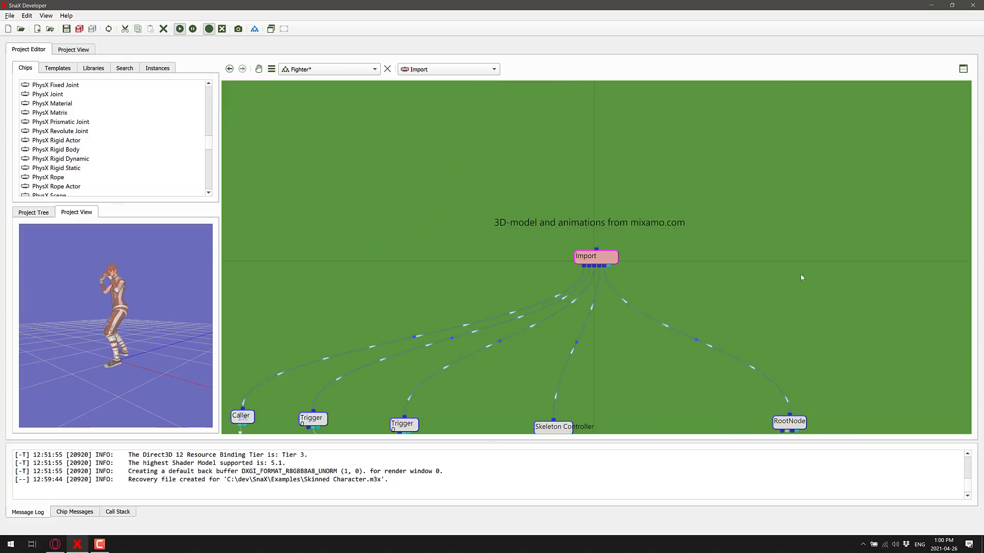
drag(695, 261, 753, 154)
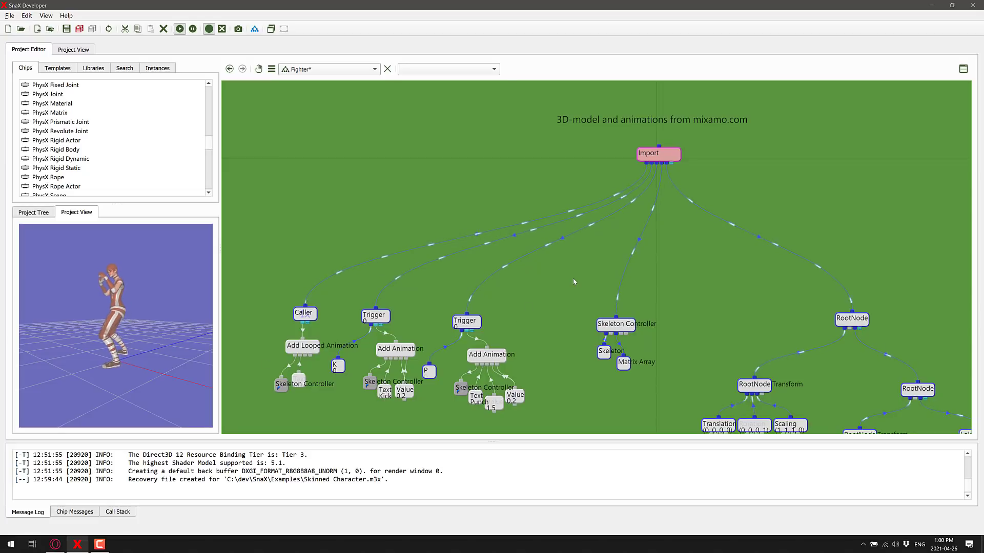
right_drag(615, 325, 695, 255)
right_drag(738, 313, 783, 341)
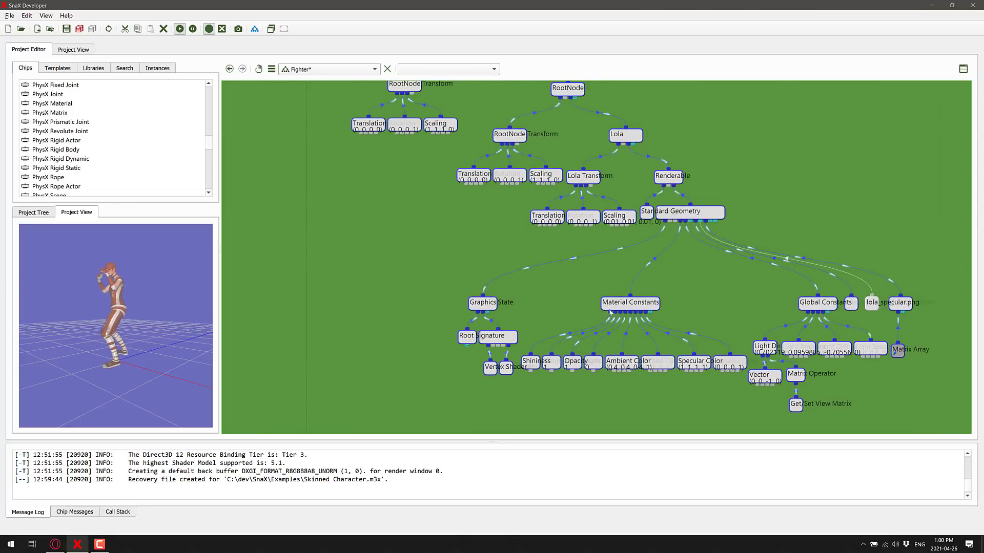
right_drag(568, 282, 609, 354)
Step: Pan to the Trigger, Add Animation and Caller chips and select the kick Trigger
right_drag(564, 244, 637, 329)
right_drag(600, 180, 624, 174)
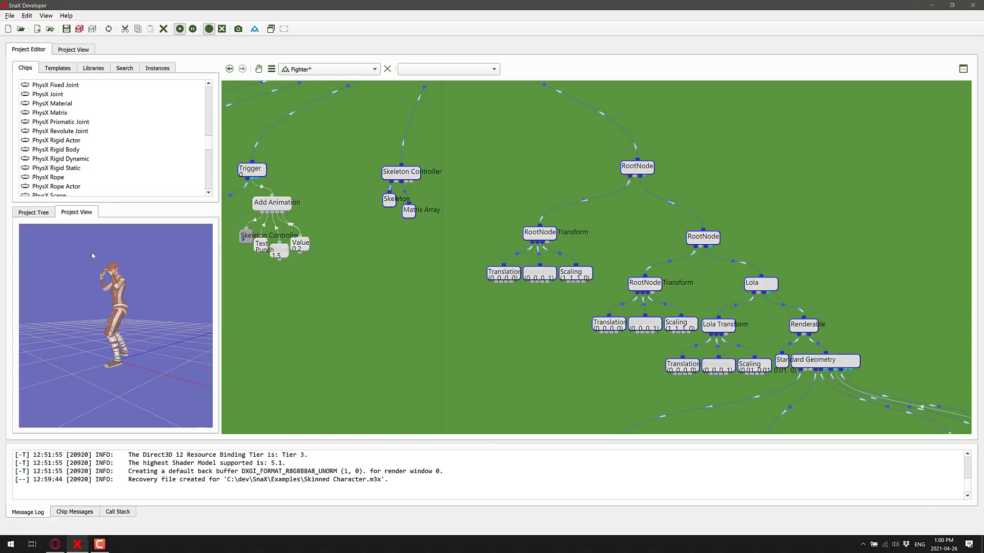
drag(353, 314, 613, 355)
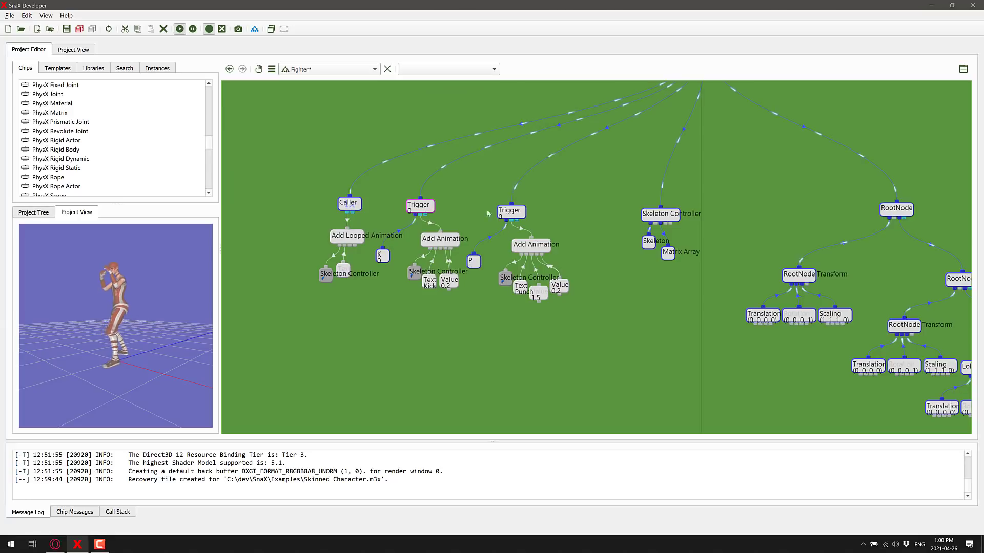
click(510, 211)
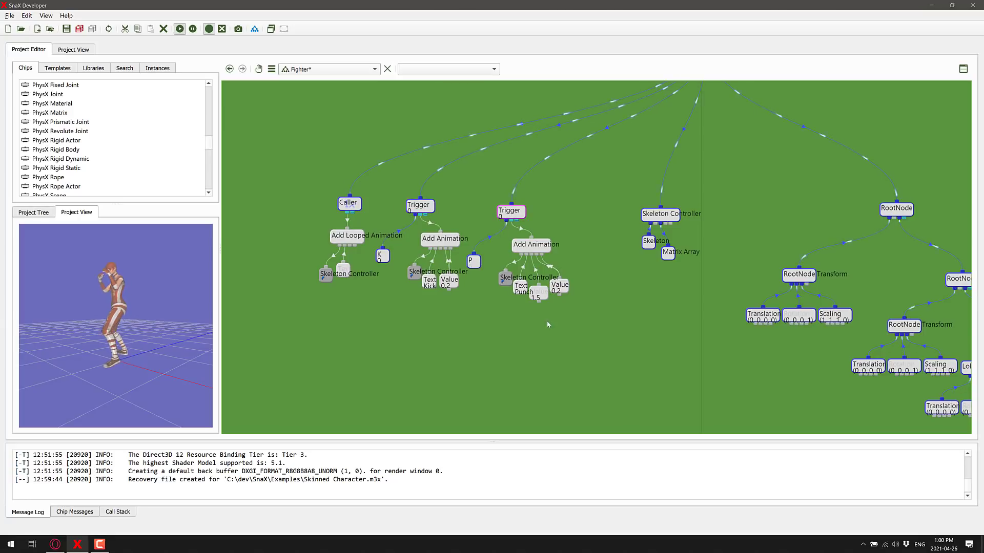
double_click(510, 212)
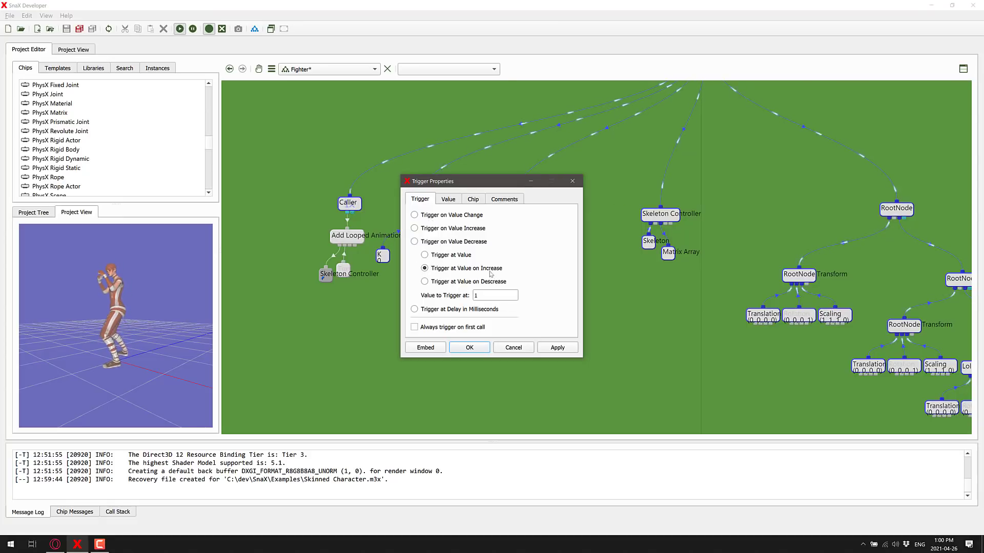
click(448, 199)
click(472, 199)
click(487, 200)
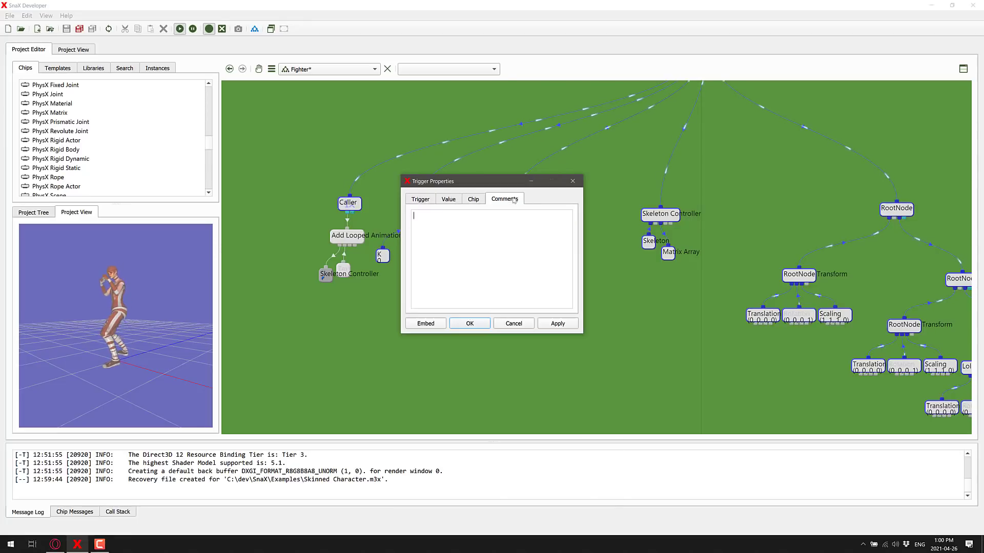
click(513, 324)
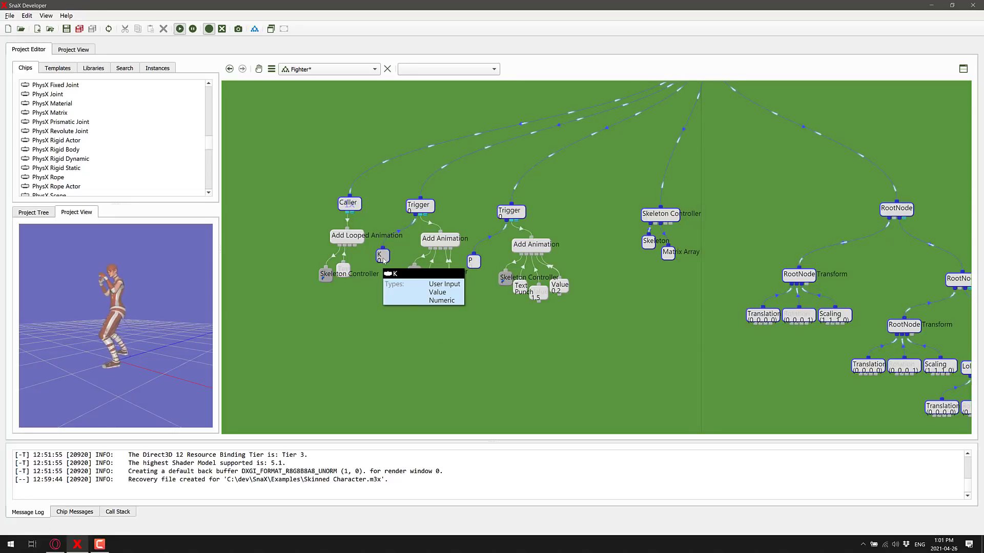
mouse_move(417, 206)
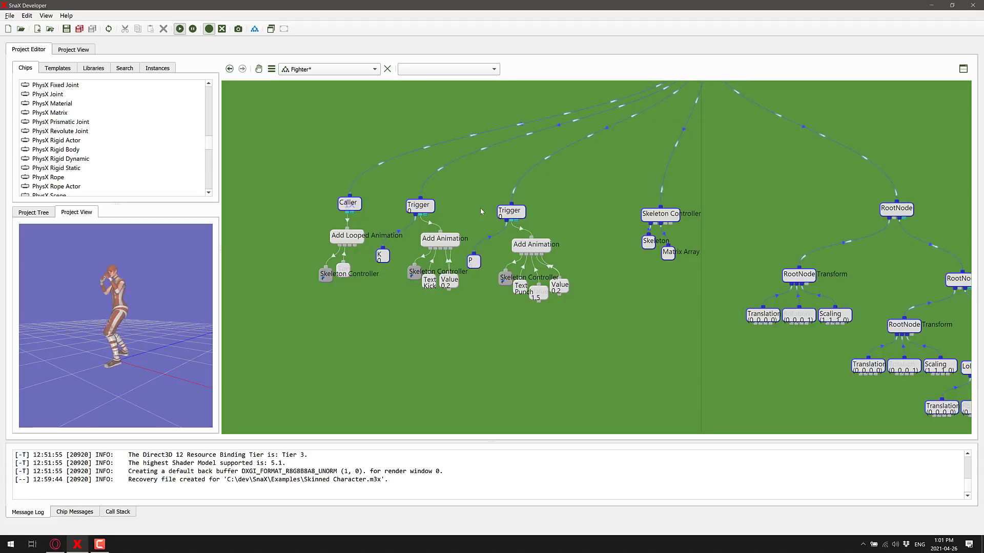
drag(615, 234, 549, 308)
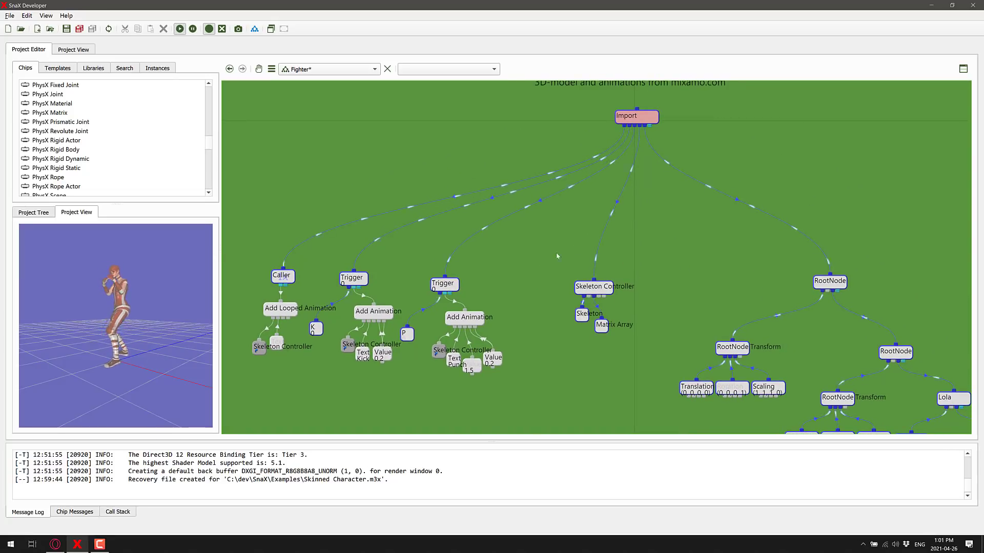
scroll(705, 271, down, 3)
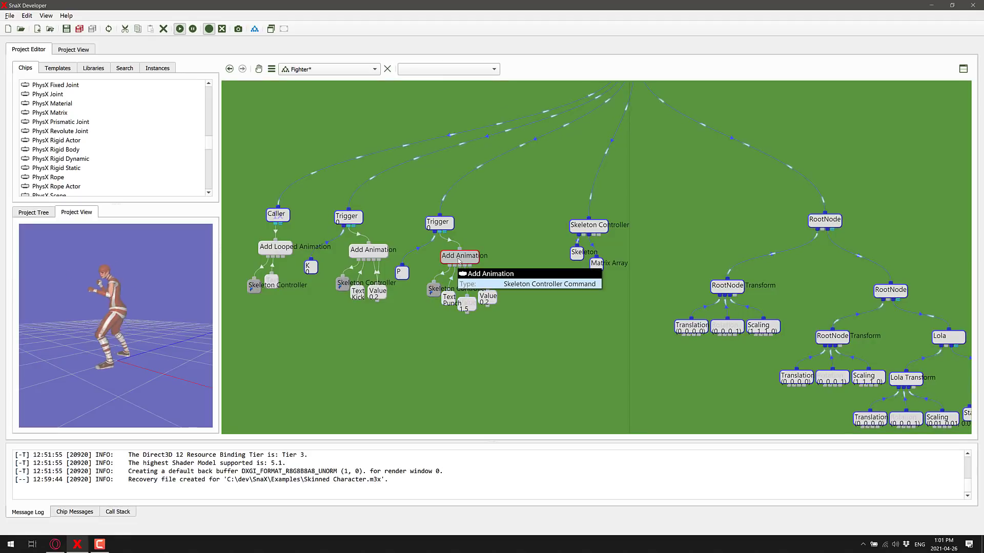
double_click(459, 260)
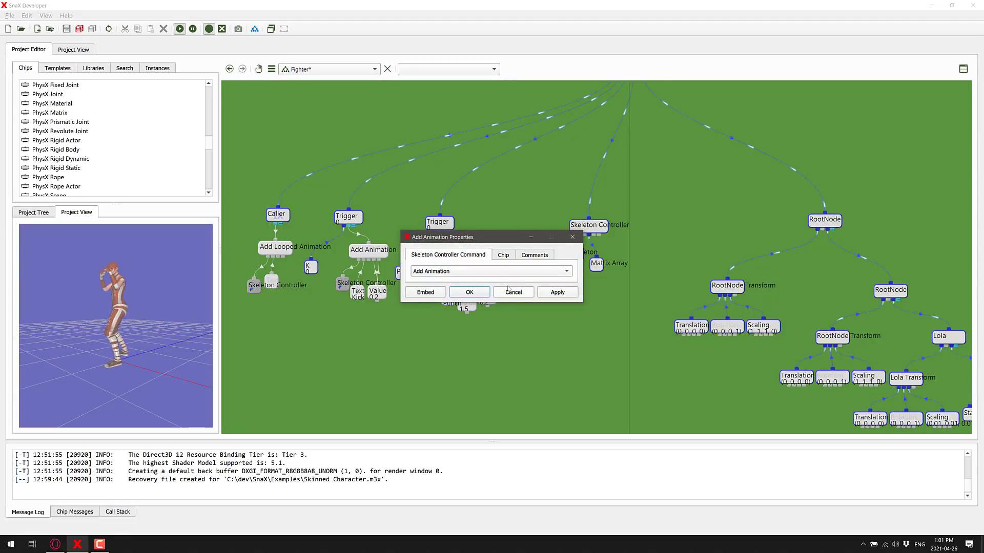
click(503, 254)
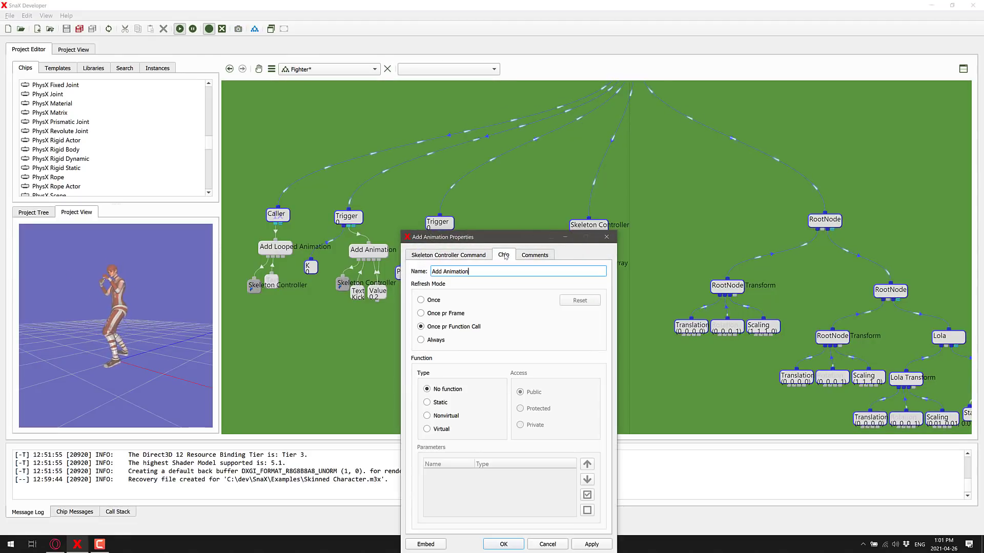
click(547, 542)
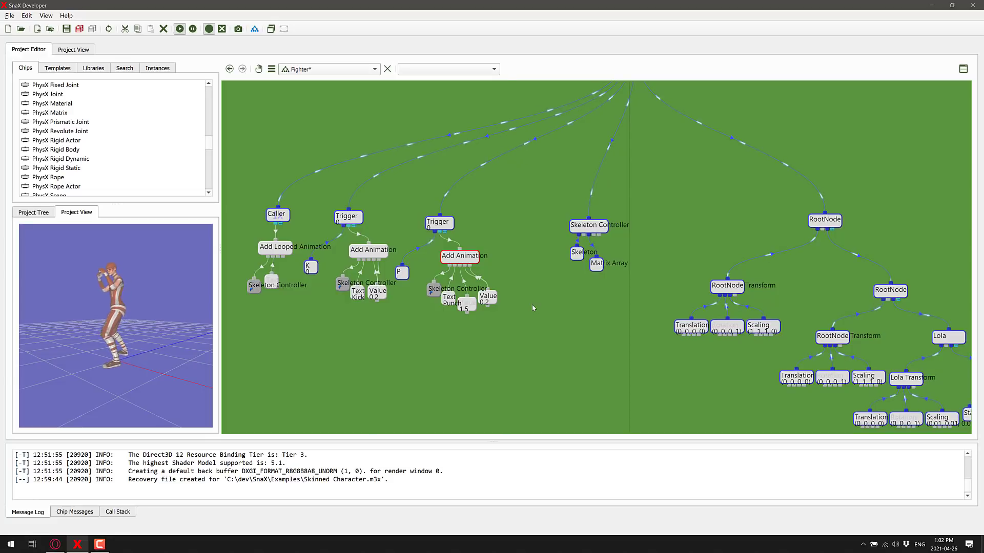
scroll(548, 212, up, 1)
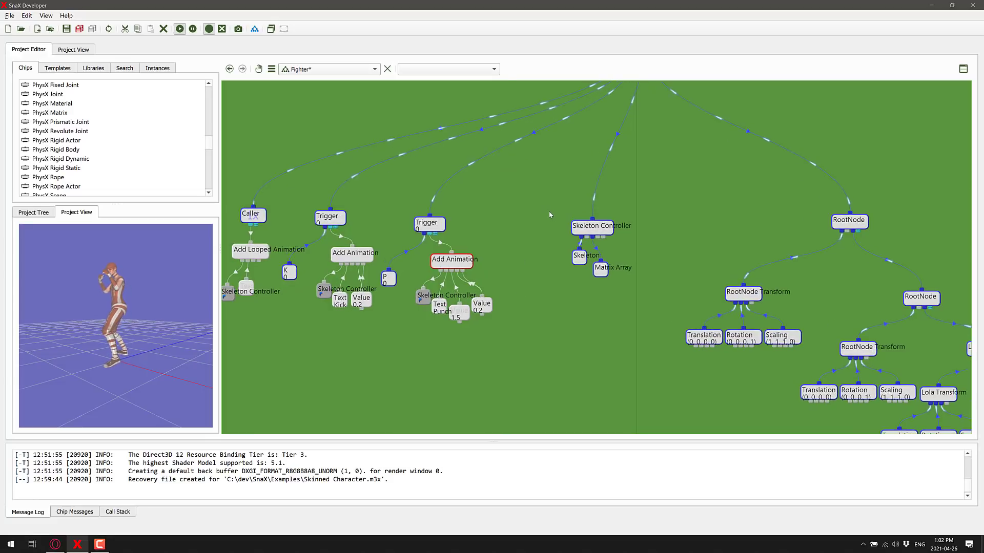
scroll(646, 261, down, 3)
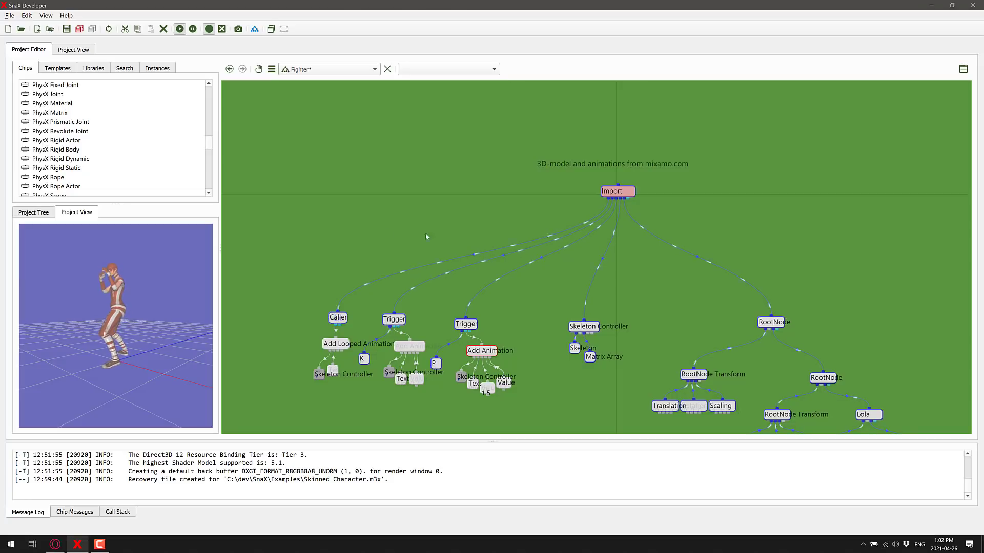
Step: Scroll through the Chips catalogue and select the If/Else chip type
scroll(54, 143, up, 3)
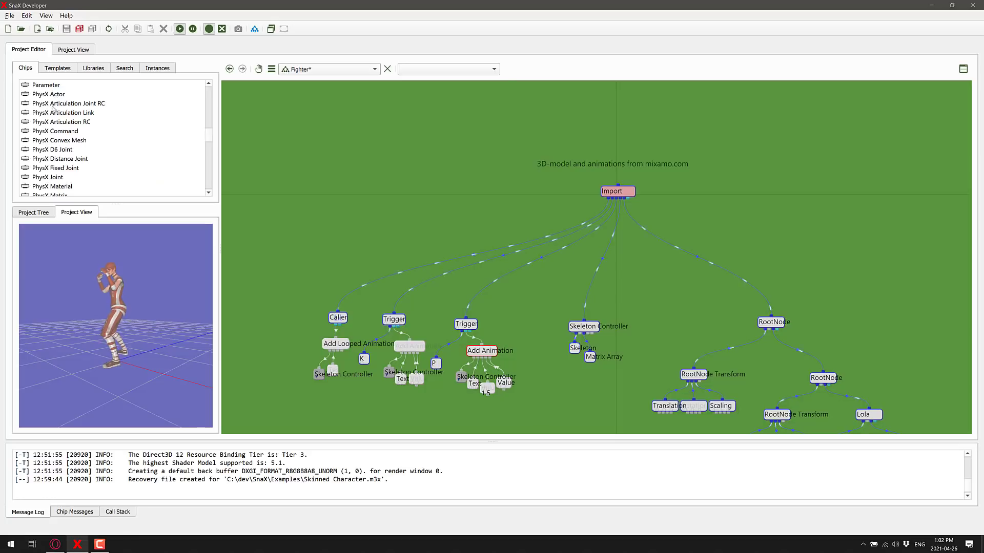
scroll(55, 137, down, 8)
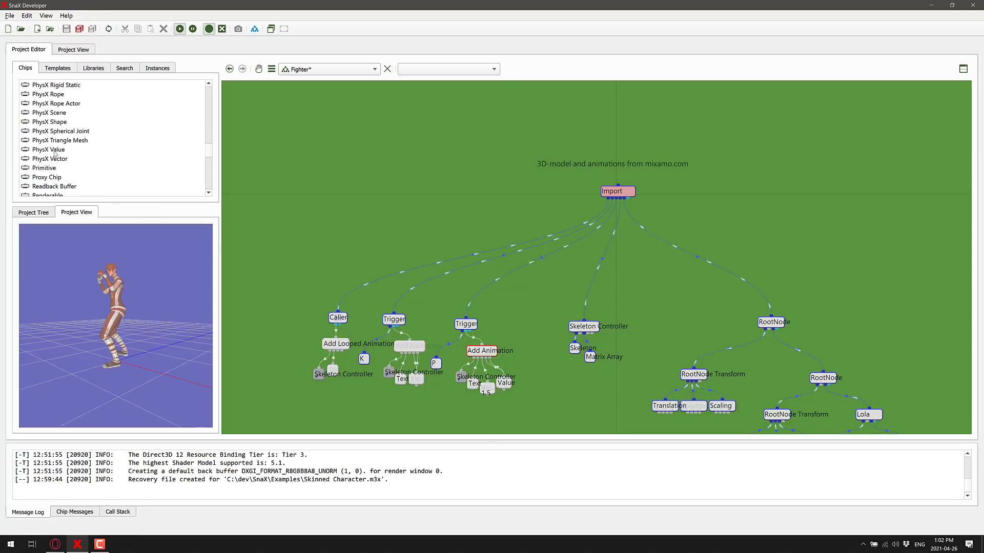
scroll(56, 158, down, 5)
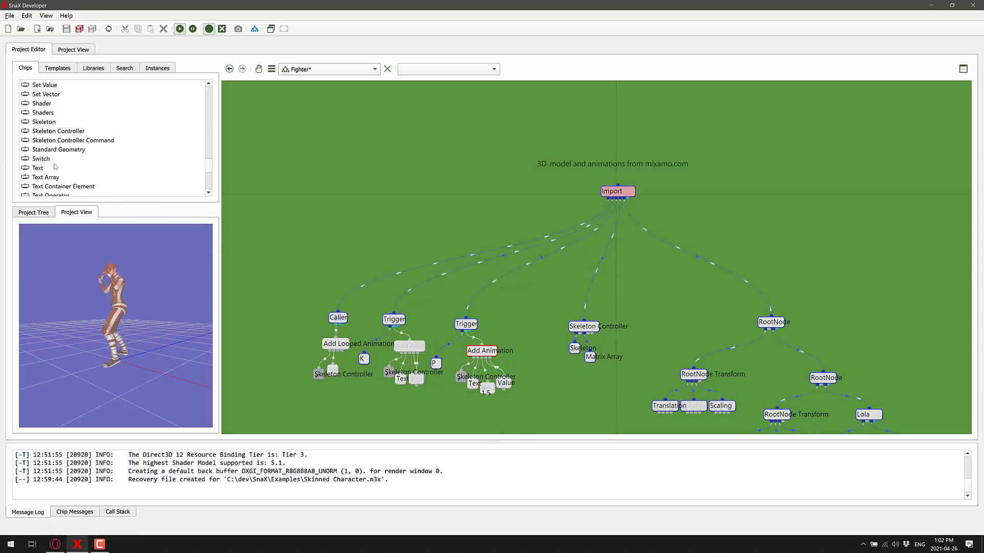
scroll(55, 167, down, 7)
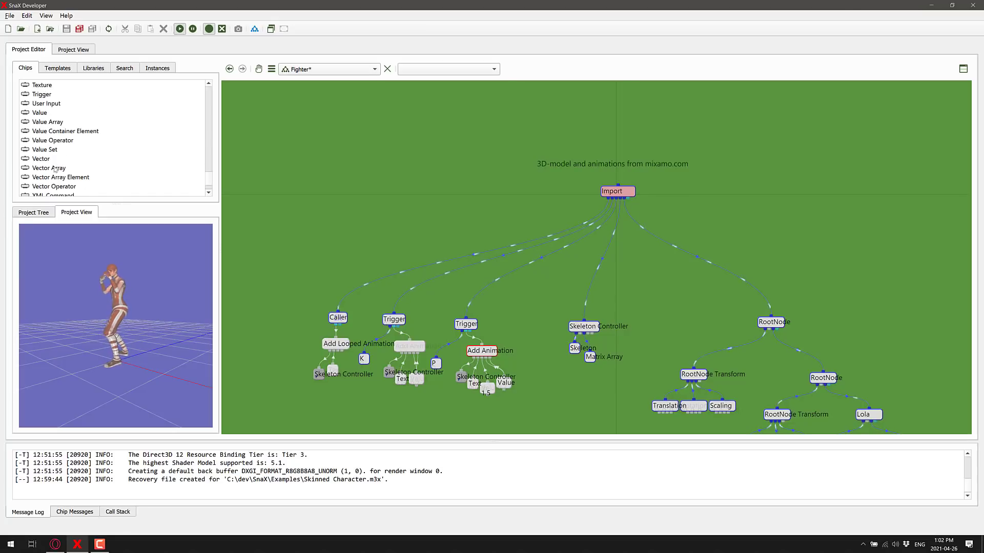
scroll(84, 180, up, 15)
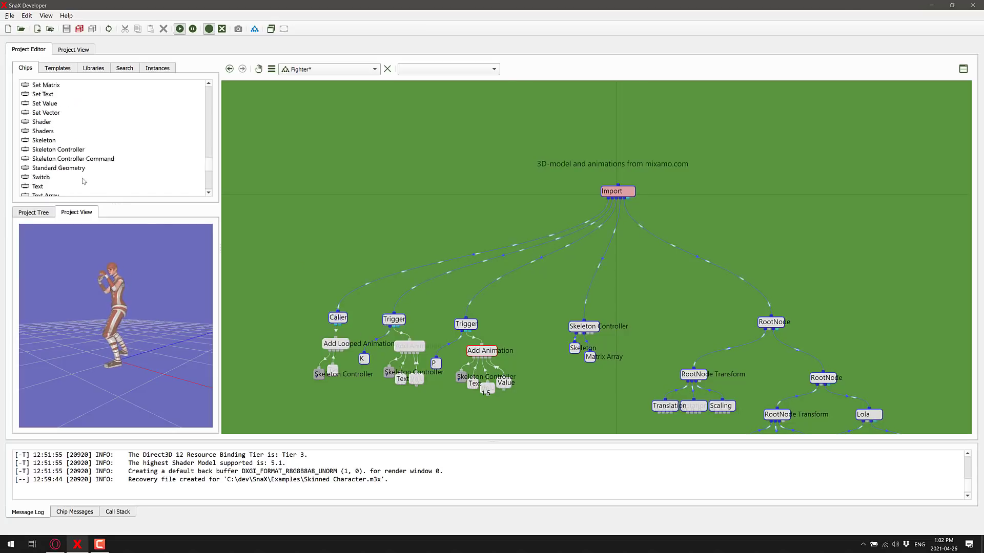
scroll(79, 169, up, 15)
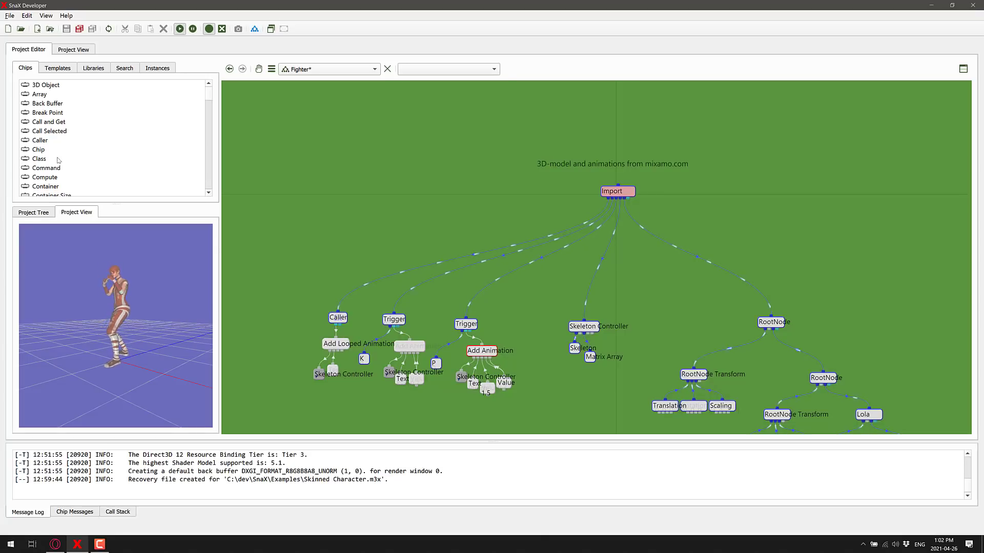
scroll(57, 161, down, 8)
scroll(56, 168, down, 2)
click(39, 149)
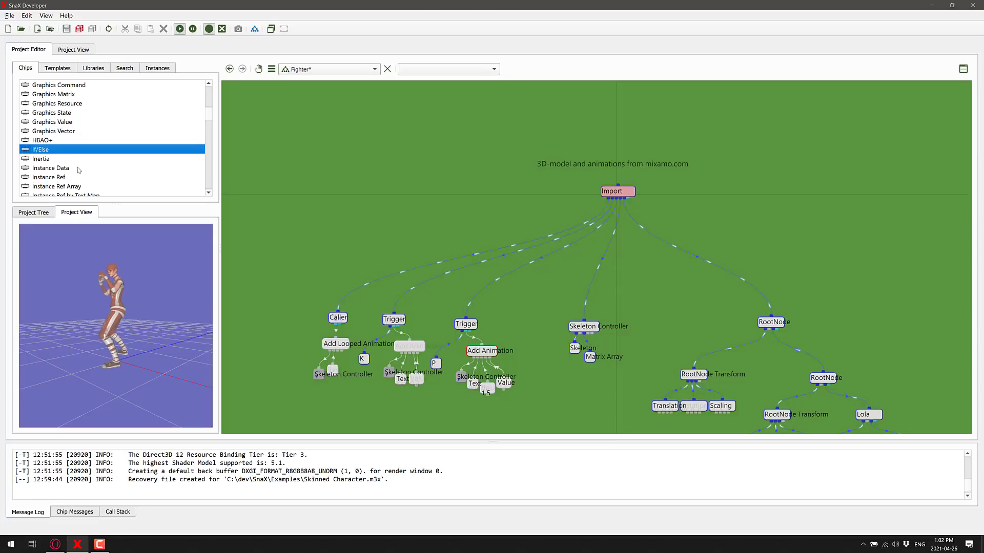
Step: Pan the Fighter graph up and left to reveal the Lola Transform and Renderable chips
scroll(78, 170, down, 6)
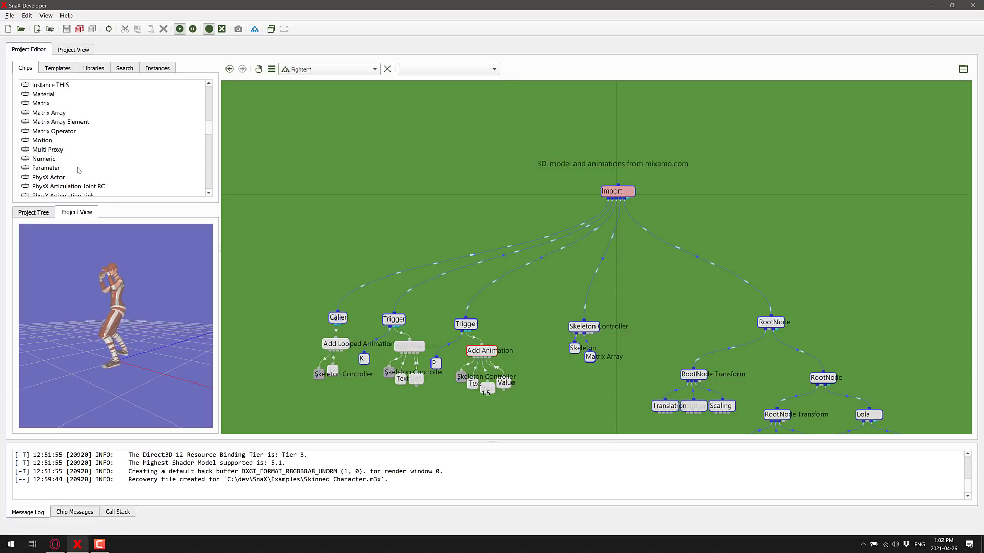
scroll(79, 170, up, 10)
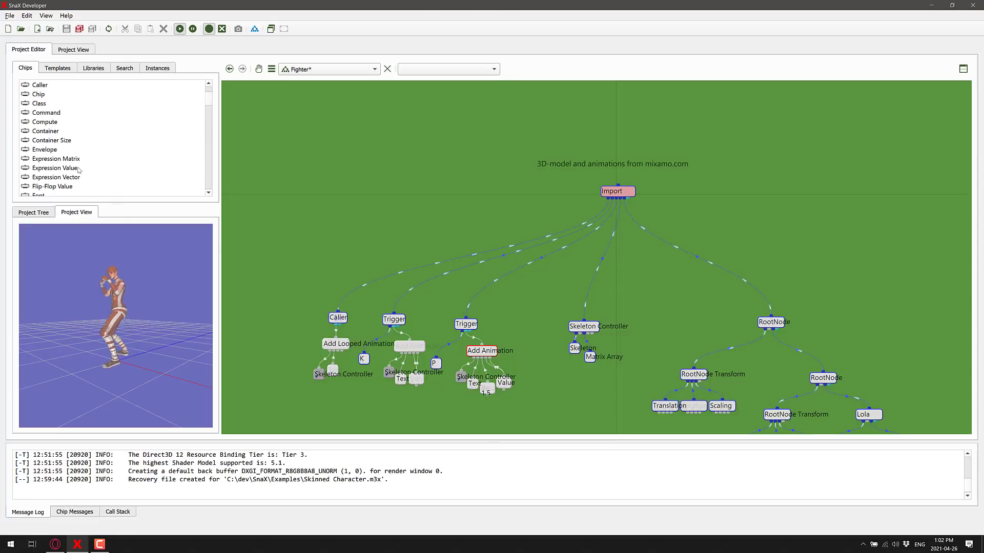
scroll(77, 168, up, 3)
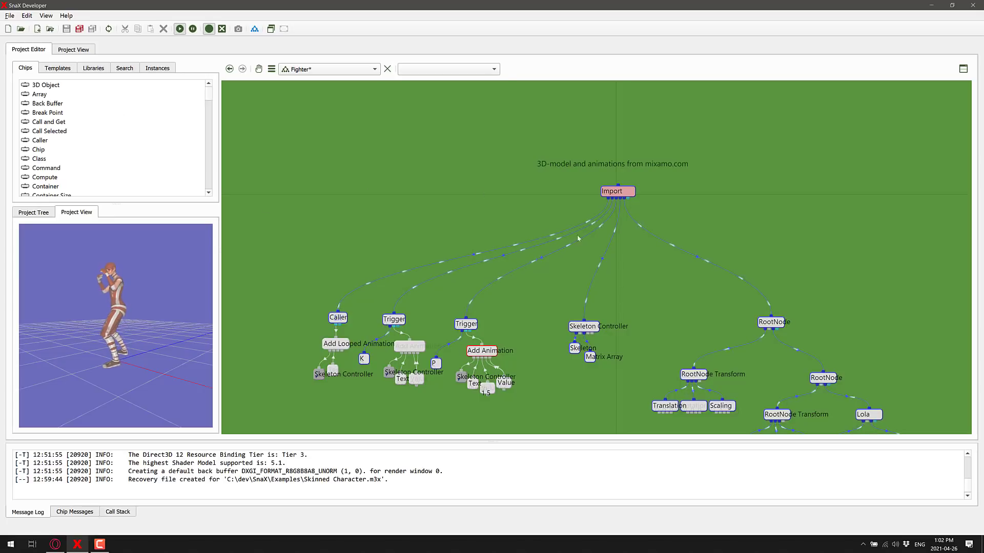
drag(594, 249, 580, 227)
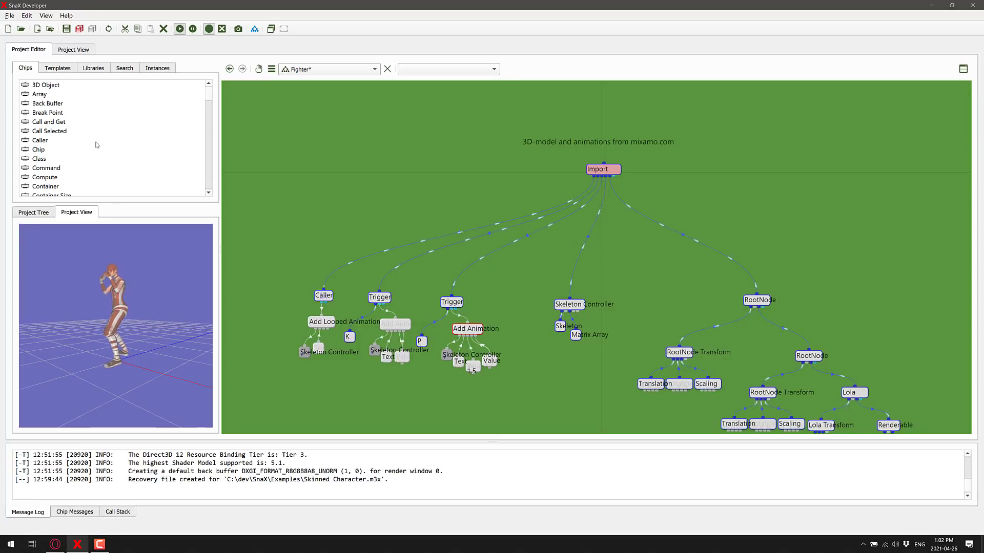
Step: Drop the Fixed Camera template from Templates > Cameras onto the graph, then delete it
click(57, 68)
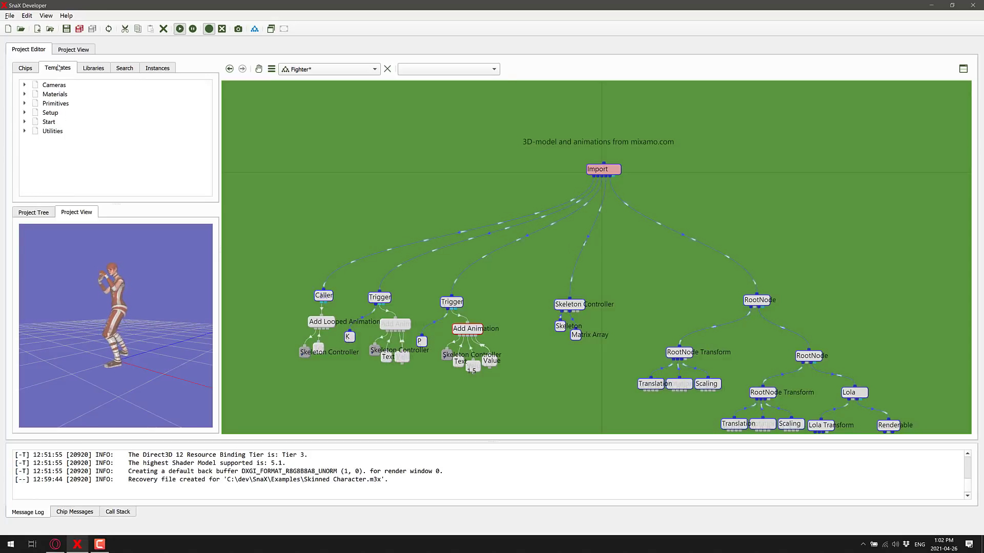
click(25, 86)
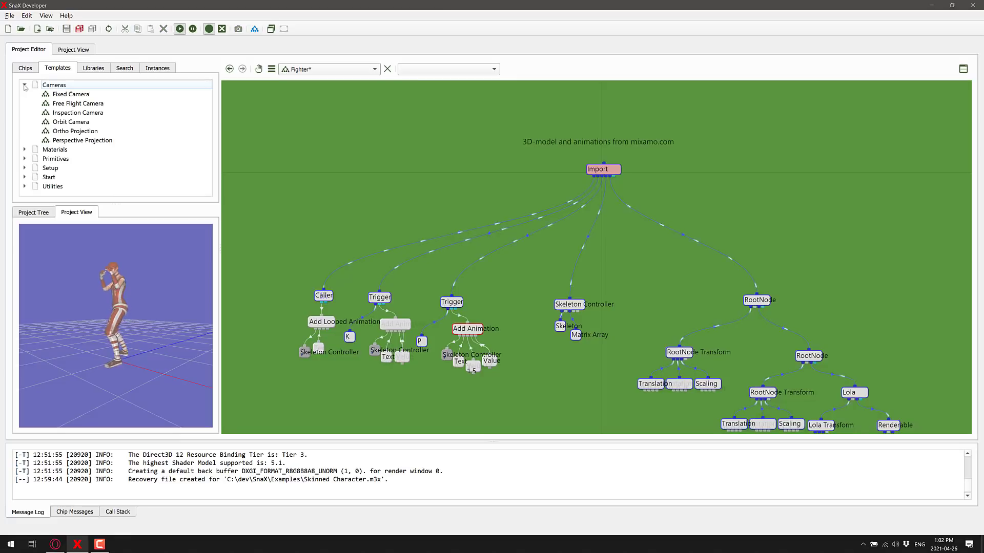
drag(77, 95, 825, 116)
click(358, 177)
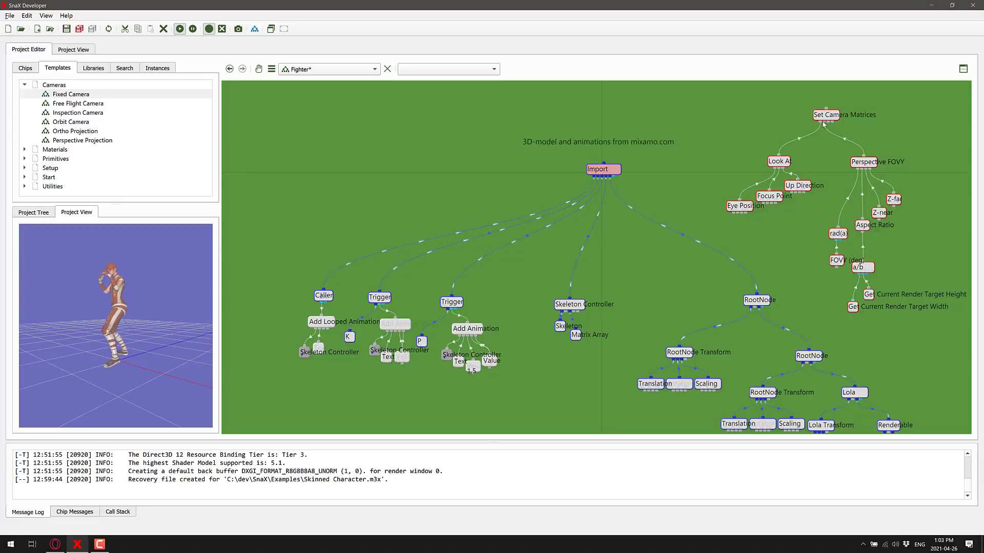
key(Delete)
click(507, 287)
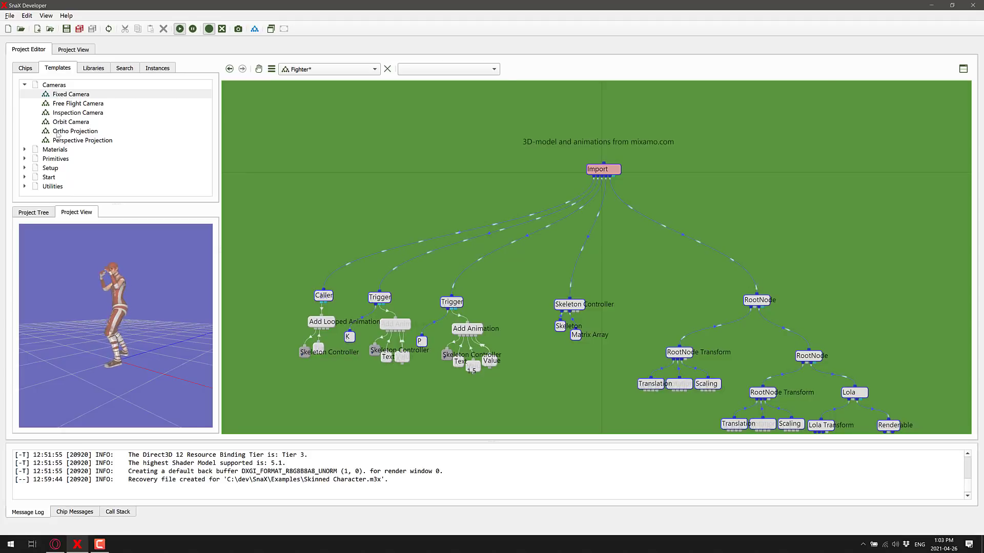
Step: Add the Empty Project and Fixed Camera templates at the upper right of the Fighter graph
click(23, 149)
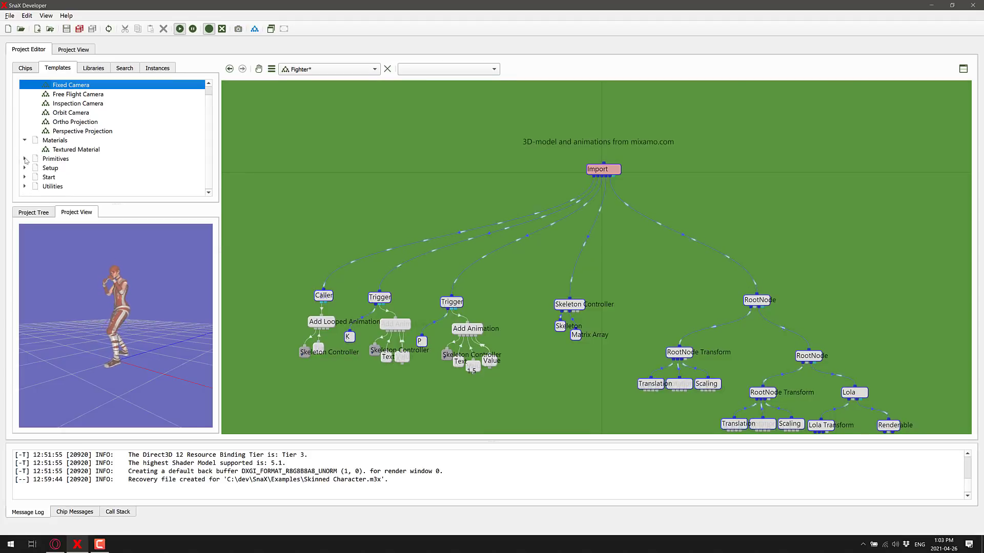
click(25, 159)
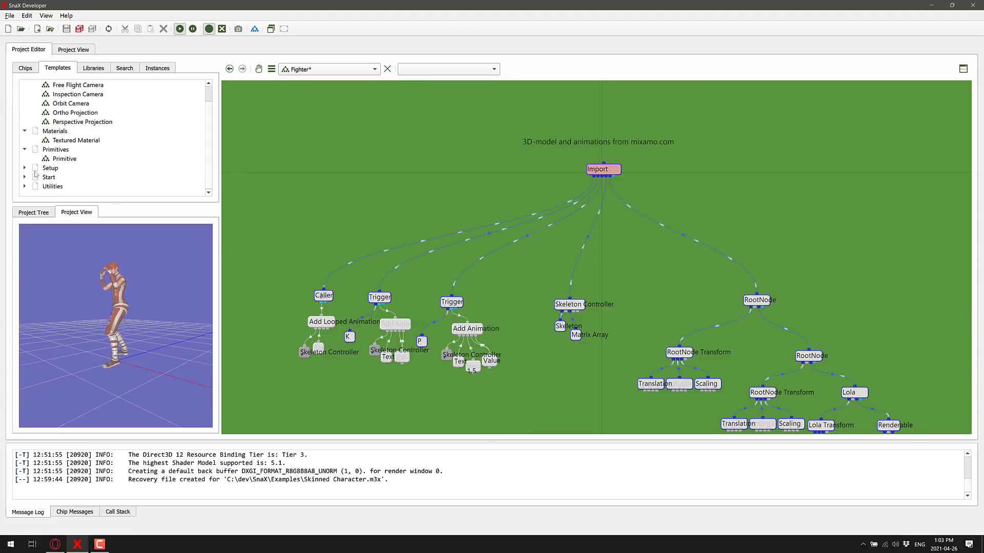
click(24, 168)
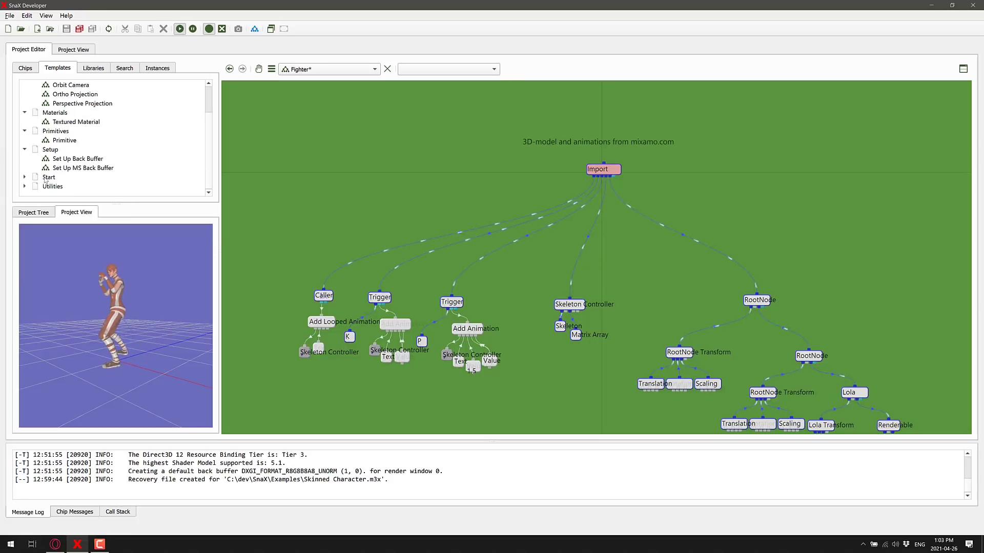
click(25, 177)
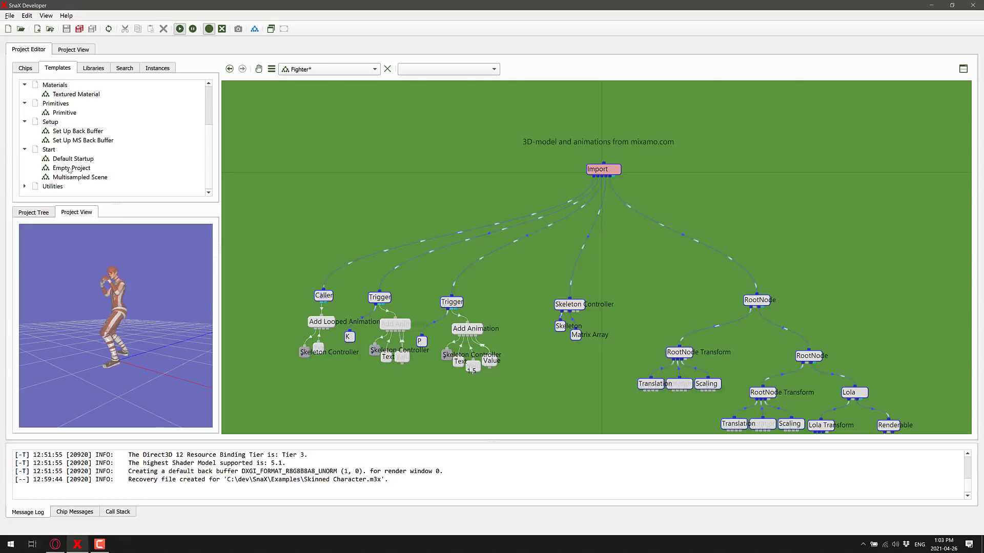
click(70, 169)
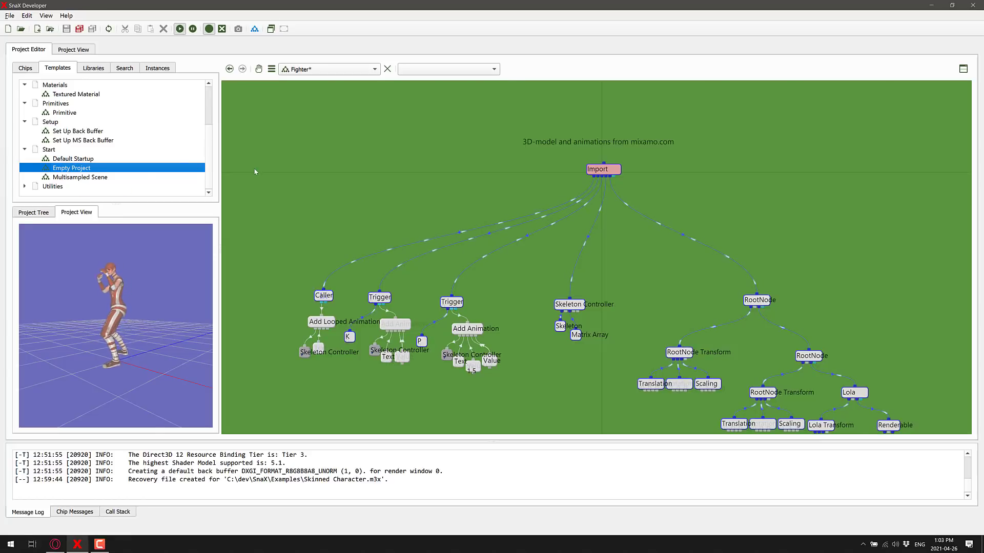
drag(71, 169, 798, 157)
scroll(136, 160, up, 2)
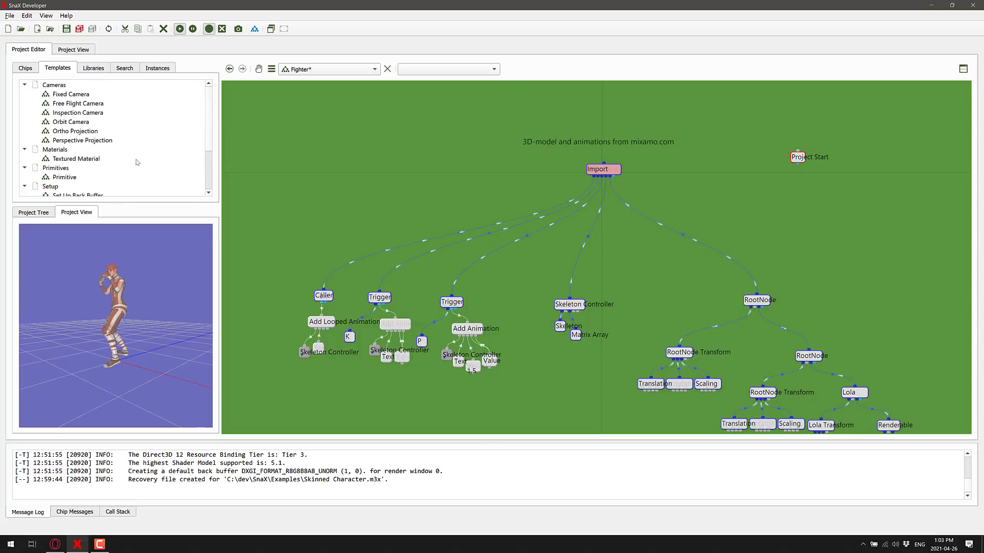
drag(71, 98, 854, 184)
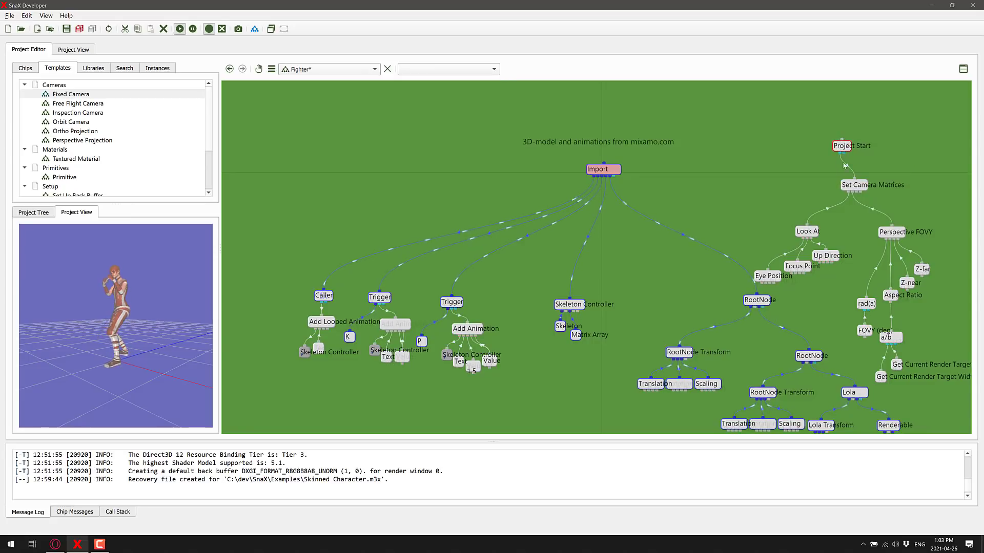
Step: Delete the added Project Start chip
key(Delete)
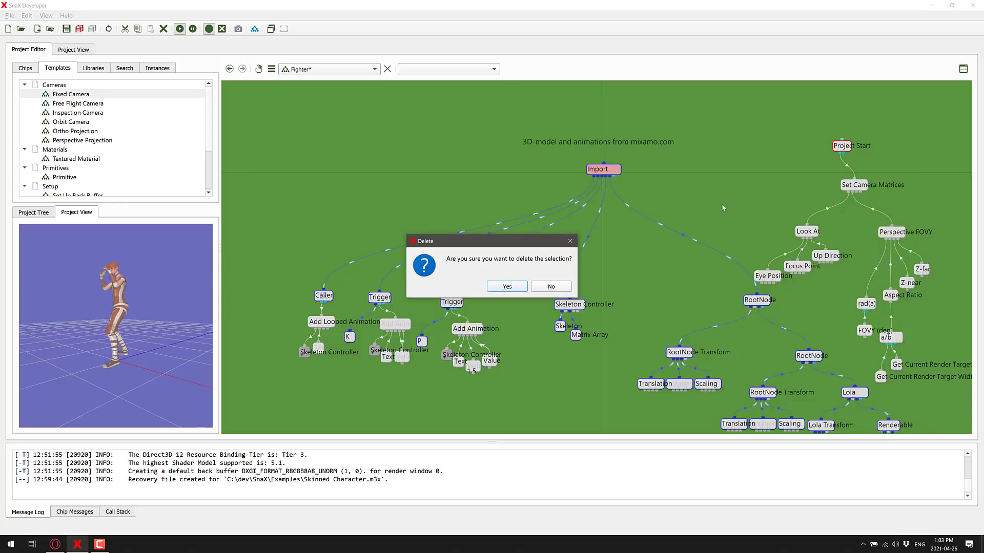
click(518, 290)
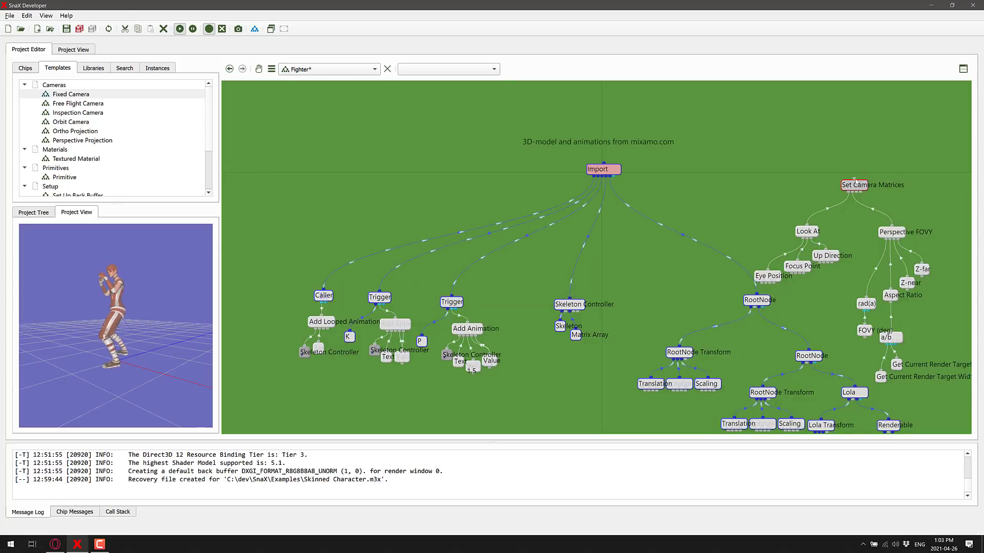
drag(854, 185, 858, 159)
right_click(858, 159)
key(Escape)
Step: Delete the Fixed Camera chip group and the leftover Get Current Render Target chip
drag(757, 136, 945, 371)
key(Delete)
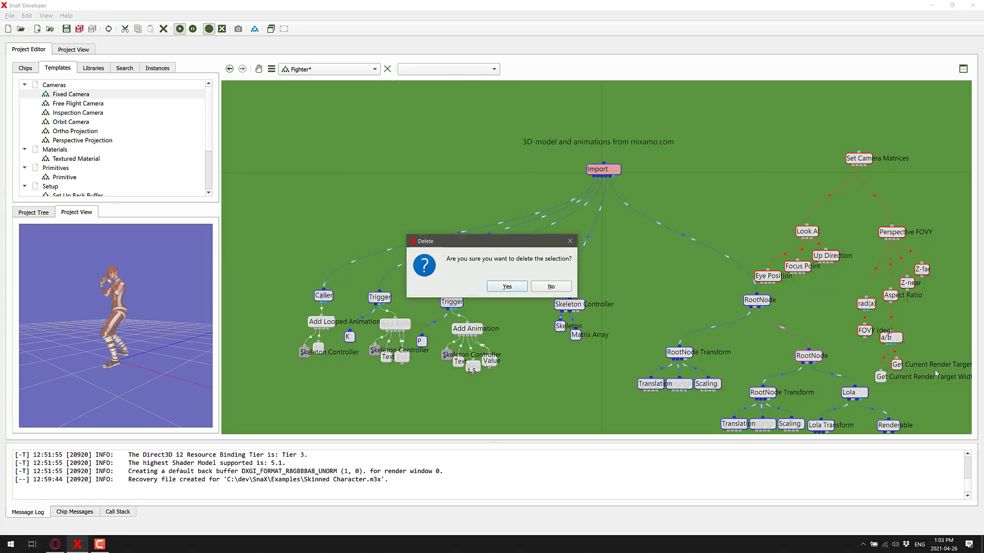
key(Return)
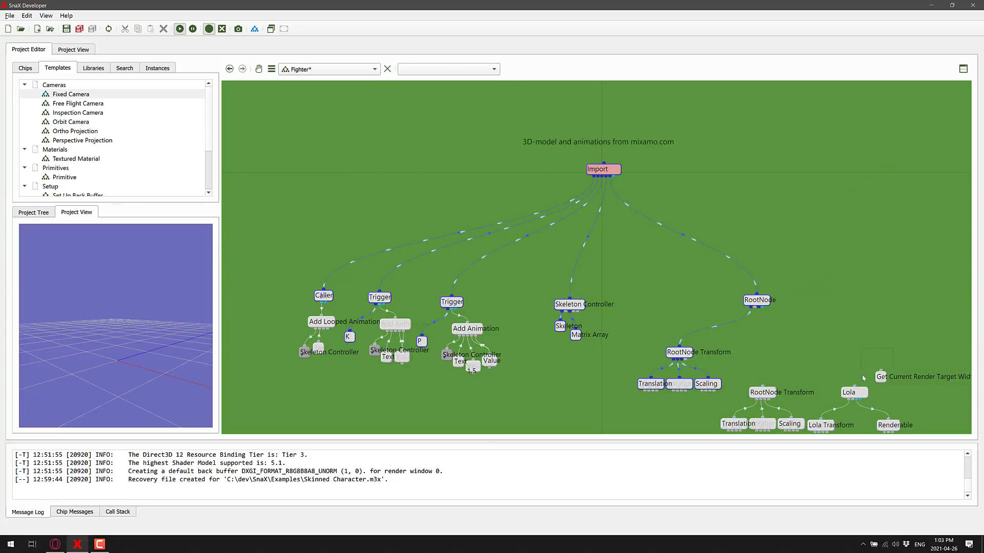
drag(904, 368, 874, 388)
key(Delete)
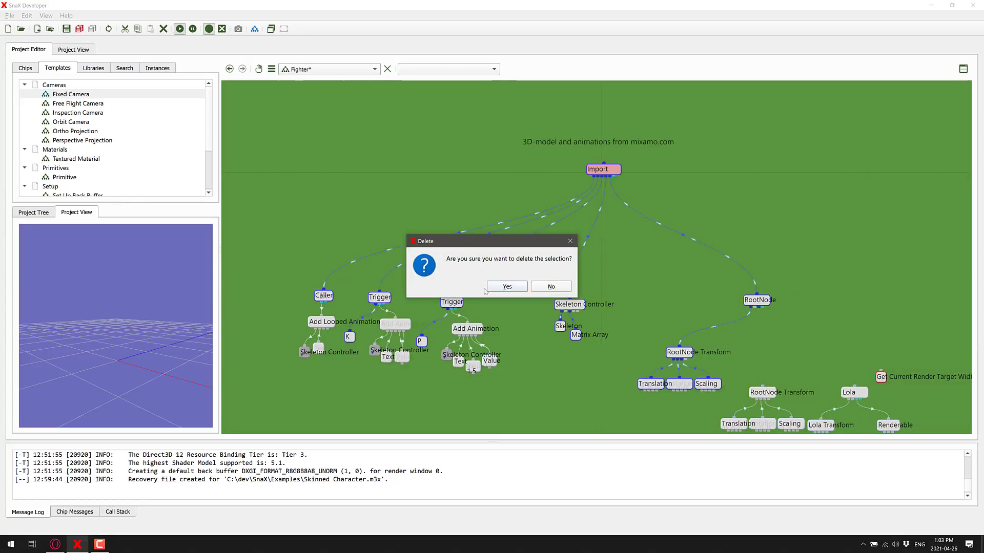
click(493, 289)
scroll(92, 138, down, 2)
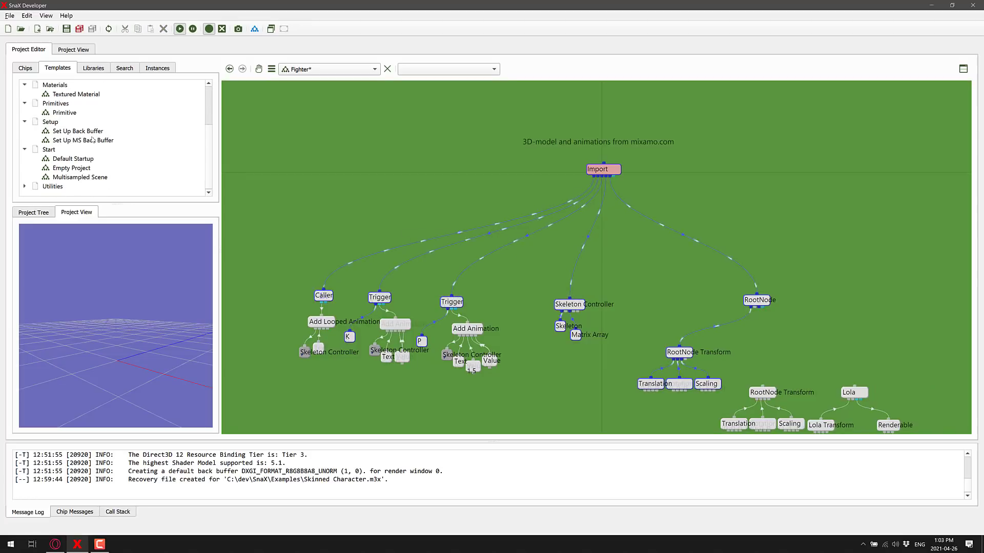
Step: Expand Utilities templates, then open the PBR, RenderContext and XGUI groups under Libraries
click(24, 186)
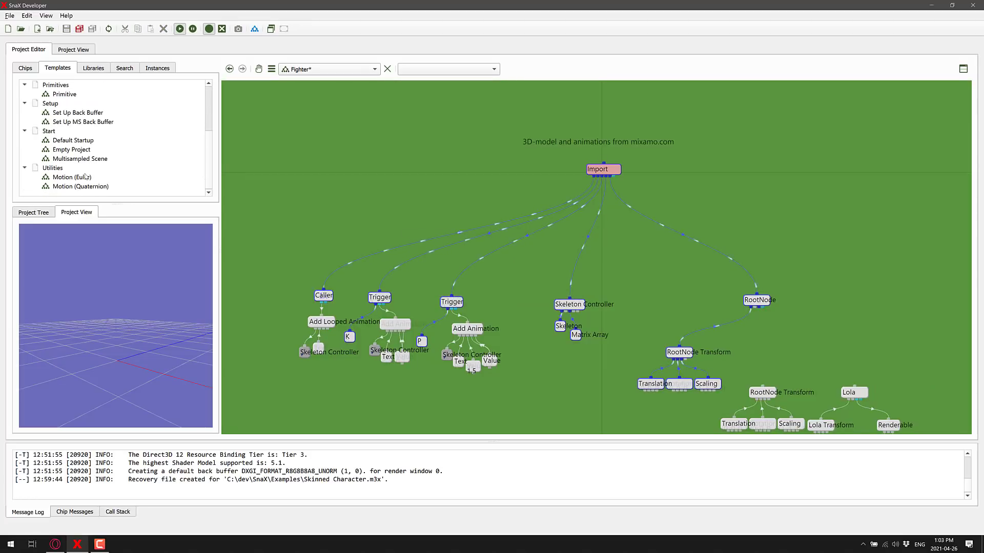
click(94, 68)
scroll(90, 88, down, 3)
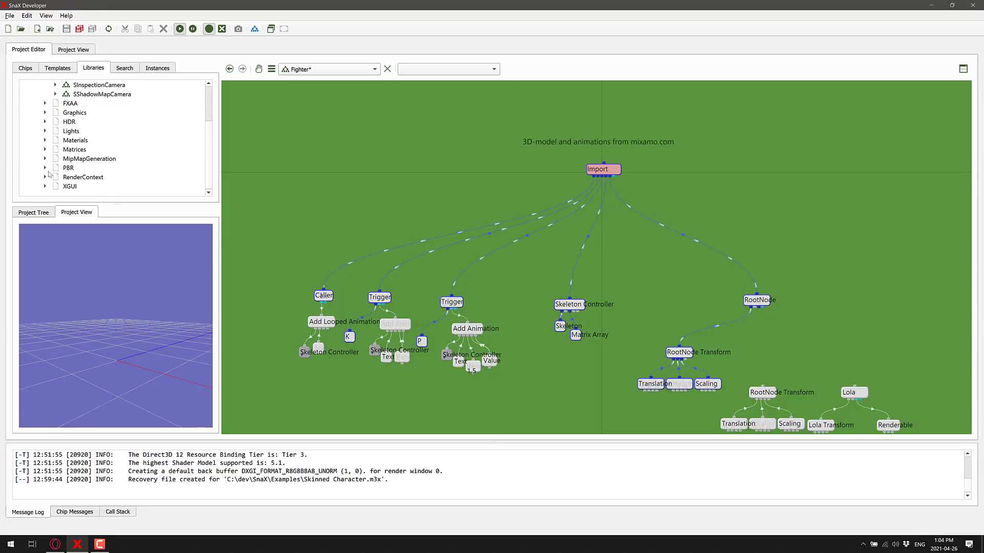
click(45, 168)
scroll(86, 170, down, 1)
click(84, 176)
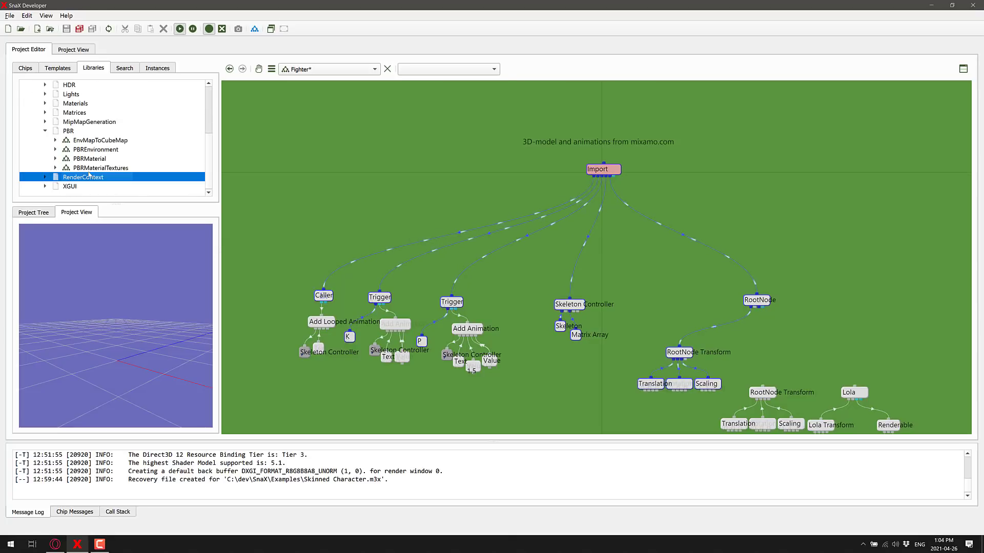
click(44, 177)
scroll(84, 176, down, 2)
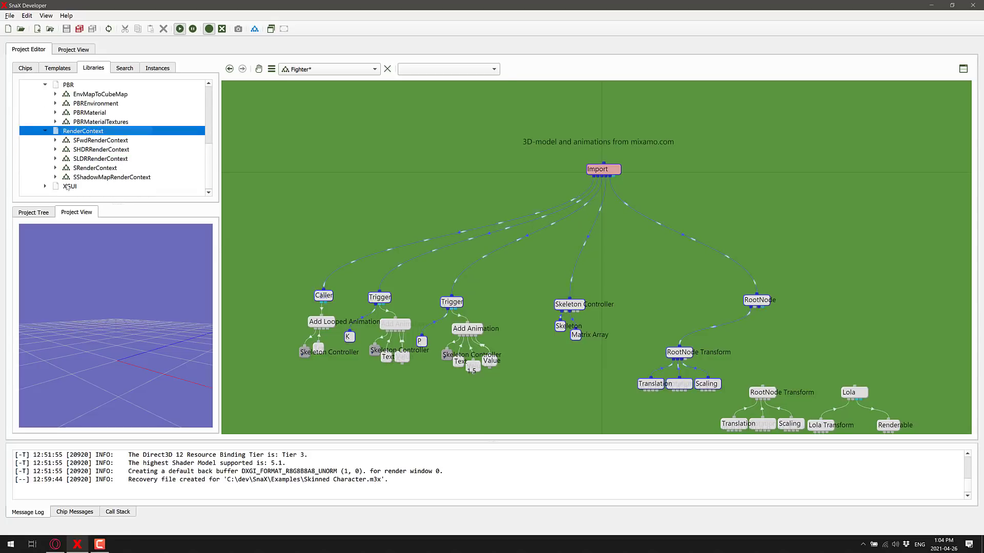
click(45, 186)
scroll(105, 186, down, 2)
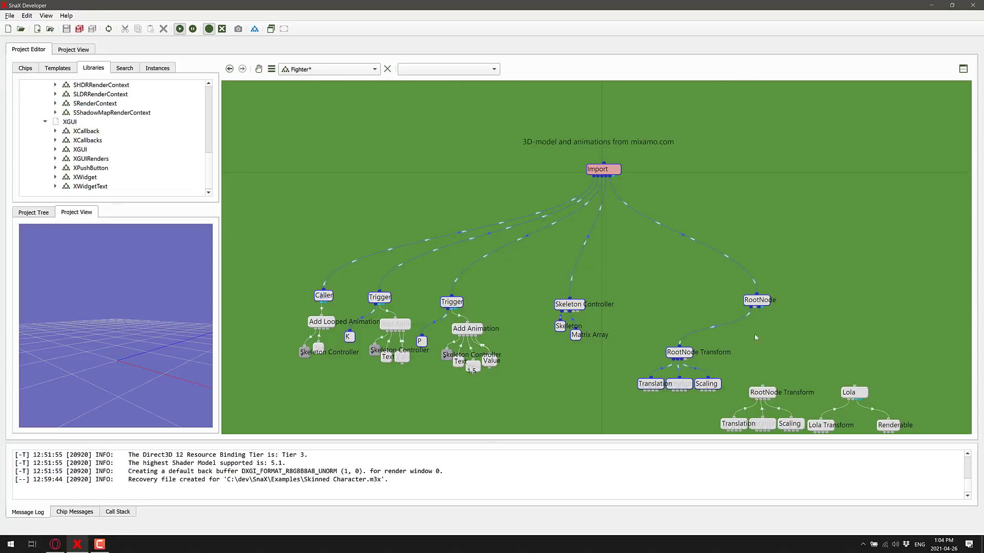
Step: Check the Skeleton Controller chip's properties: refresh Once pr Function Call, no function type
click(574, 307)
right_click(558, 308)
click(589, 332)
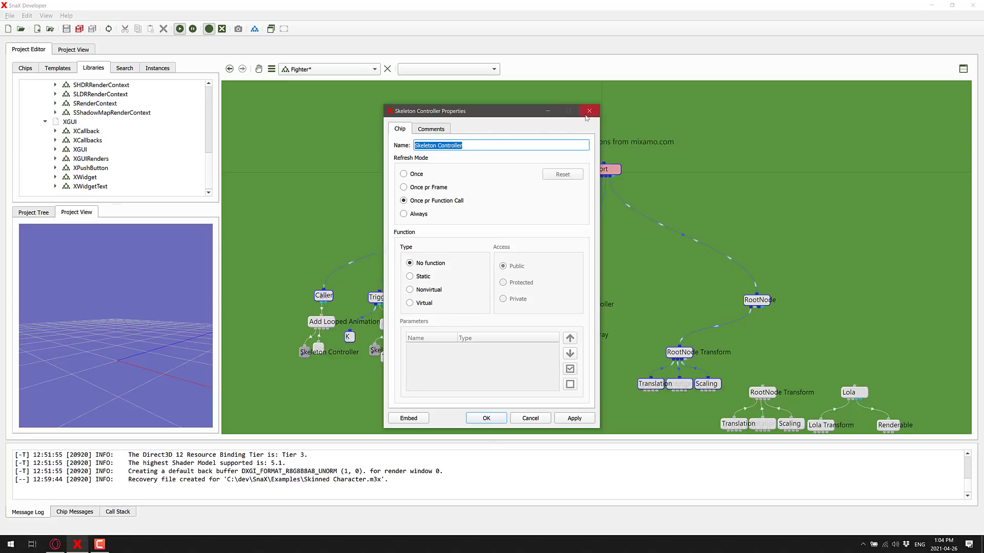
click(588, 111)
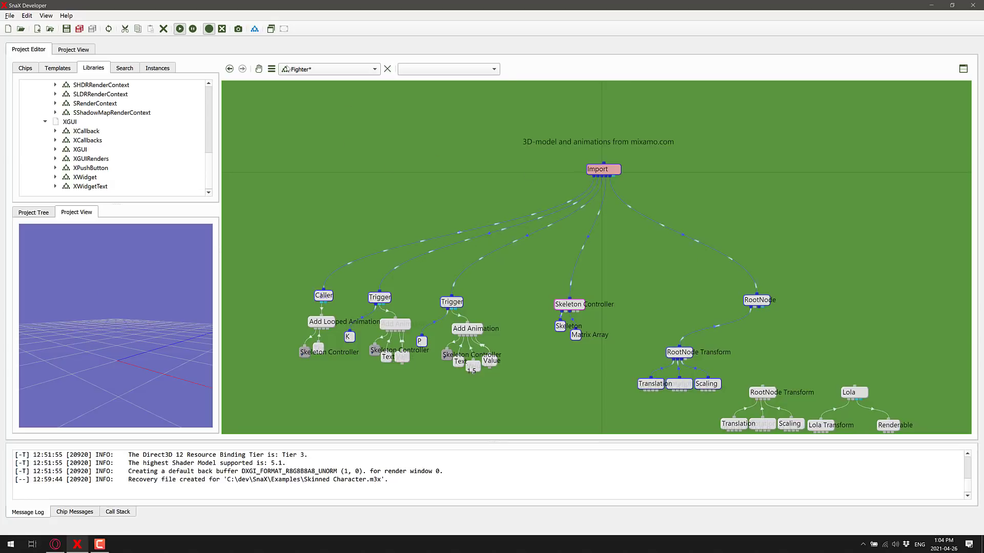
Step: Switch to the snaxgameengine.com page, make it full screen with F11, and scroll down
click(55, 544)
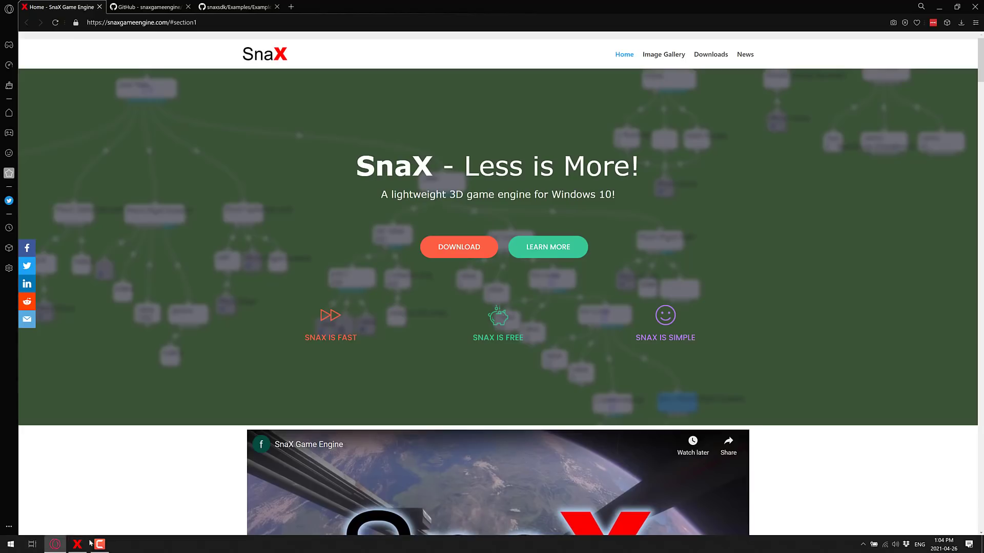
key(F11)
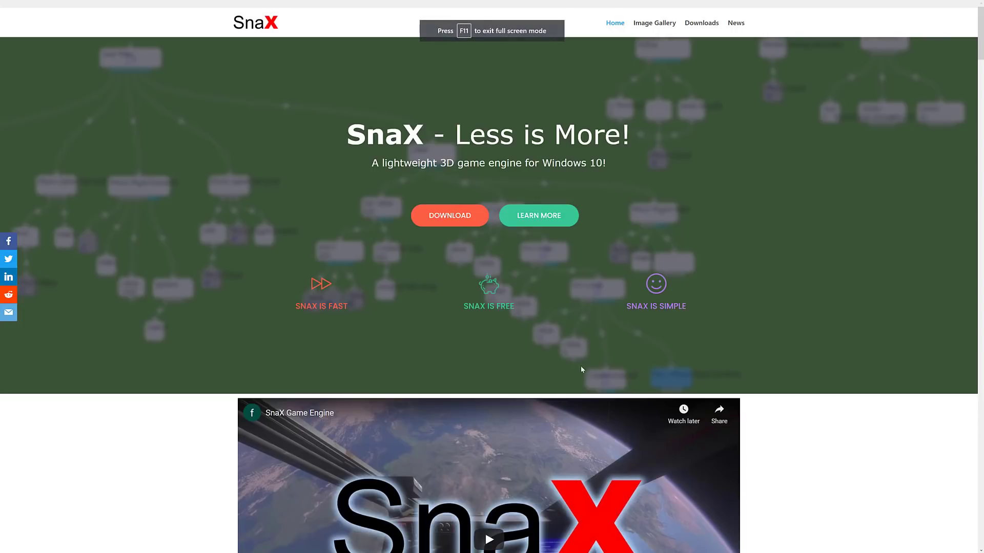
key(F11)
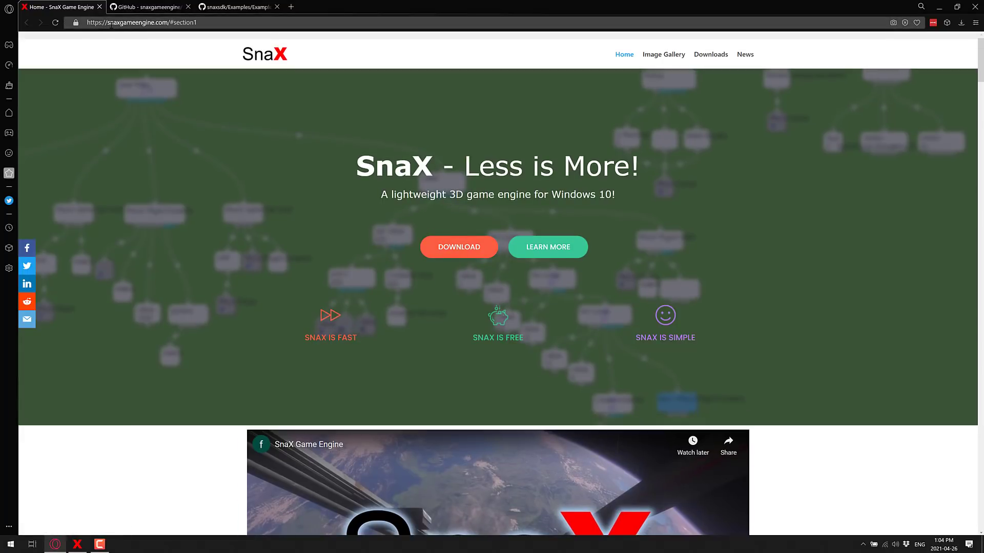
key(F11)
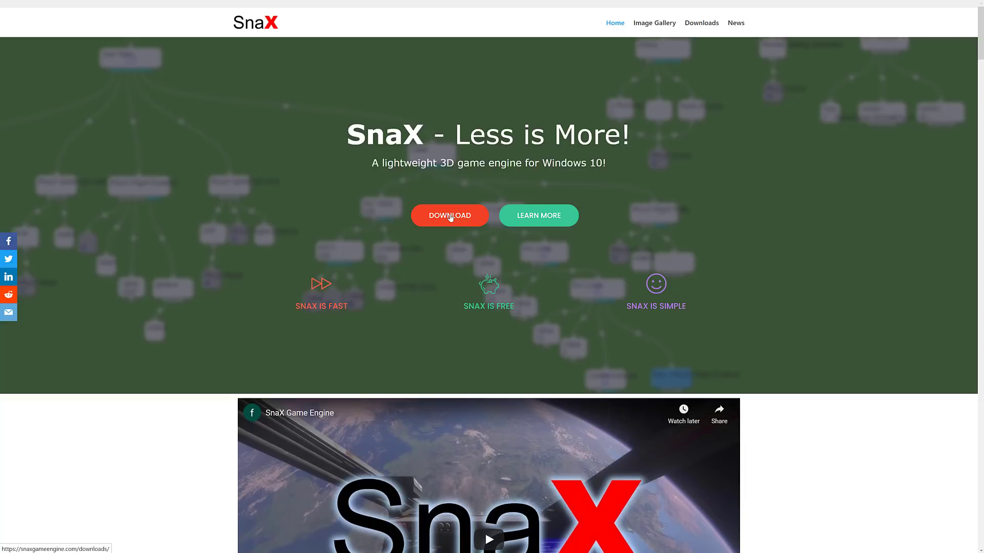
scroll(692, 219, down, 15)
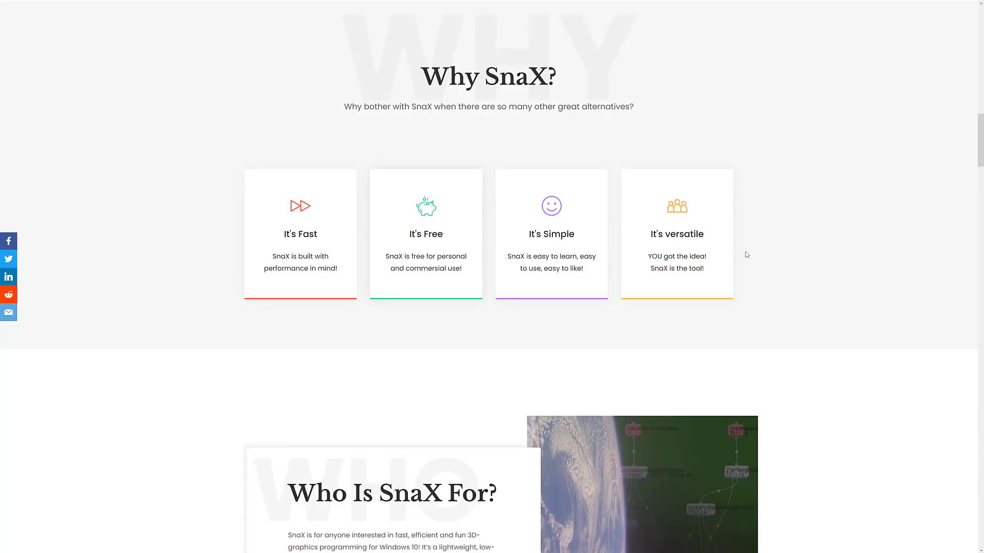
Step: Scroll through the Why SnaX?, Chips, SDK, Features, Technologies and About SnaX sections of snaxgameengine.com
scroll(747, 254, down, 10)
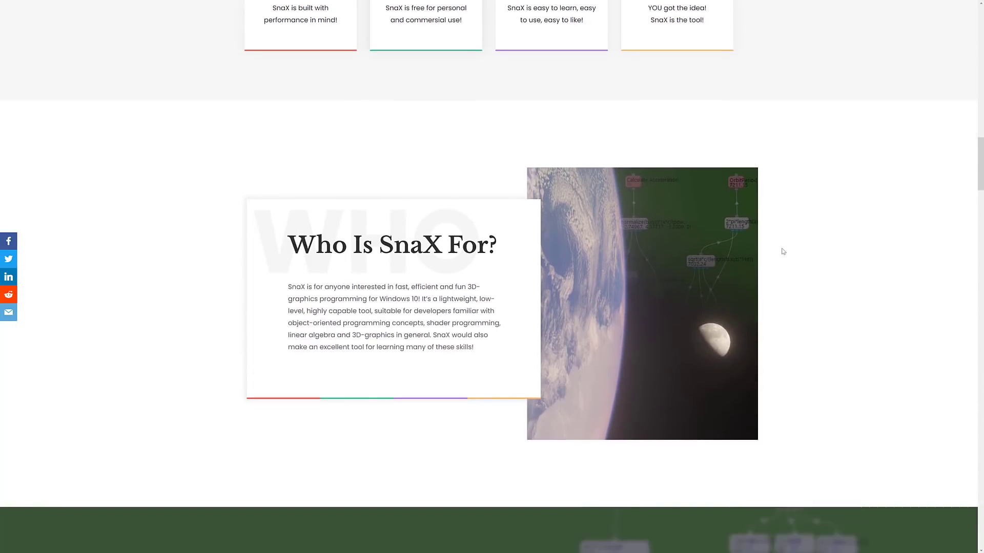
scroll(782, 251, down, 11)
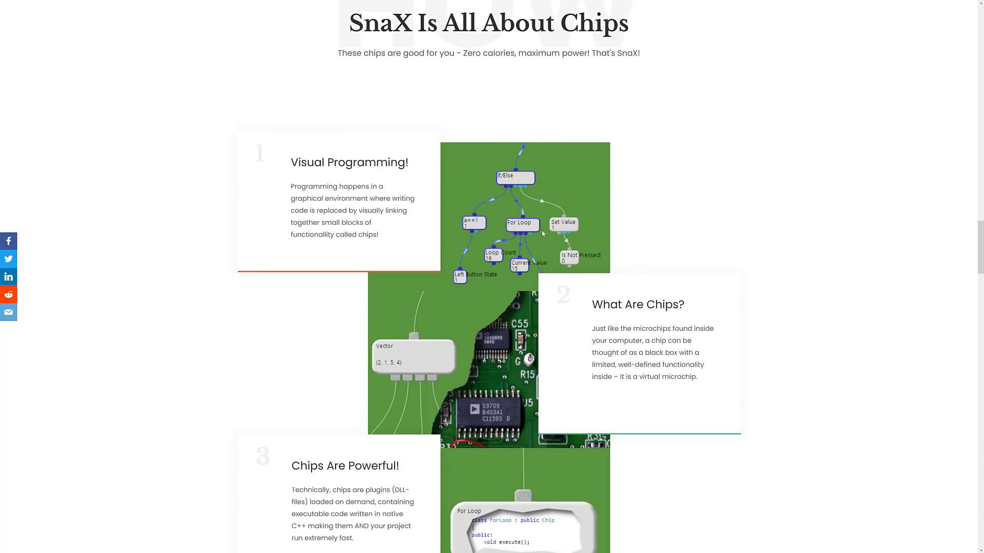
scroll(740, 299, down, 5)
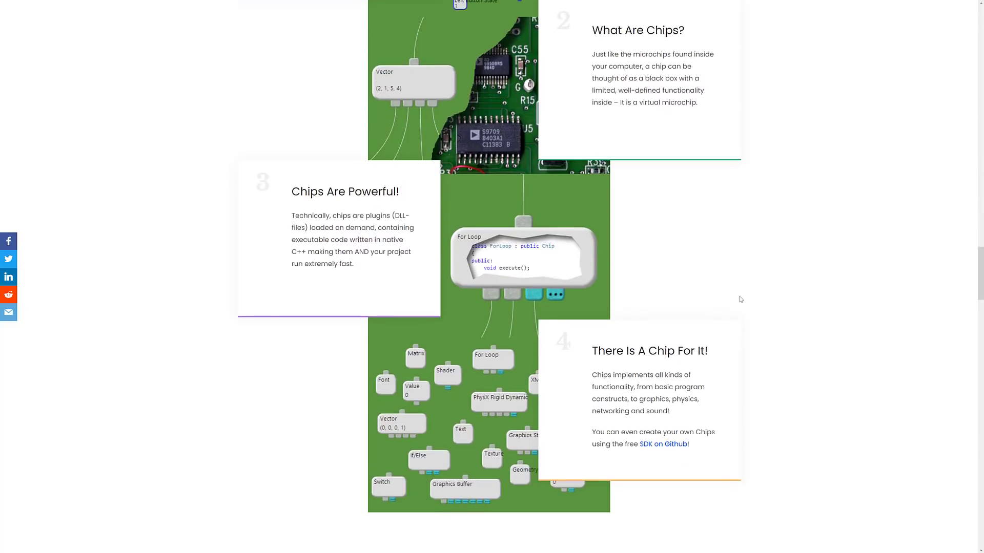
scroll(741, 299, down, 2)
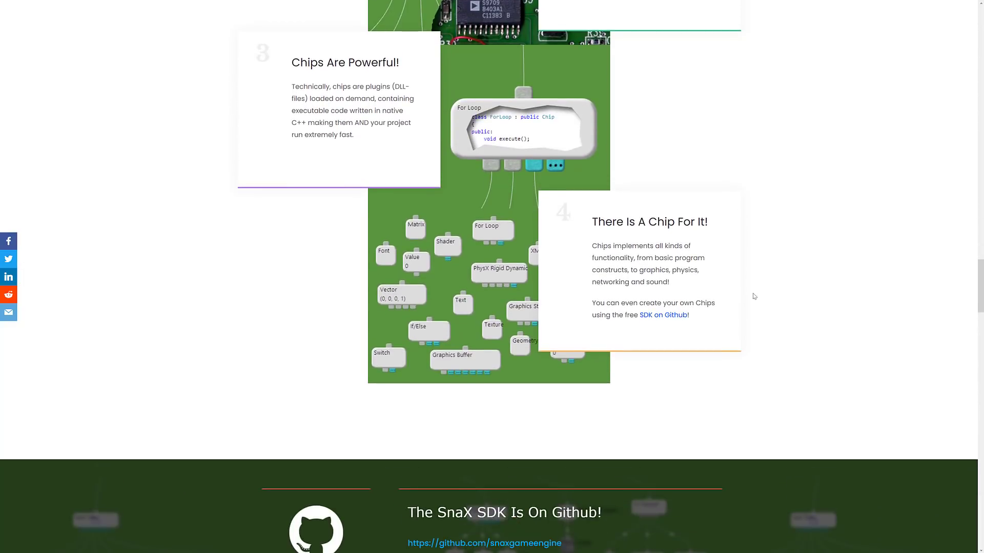
scroll(754, 297, down, 1)
drag(619, 270, 725, 274)
scroll(823, 294, down, 10)
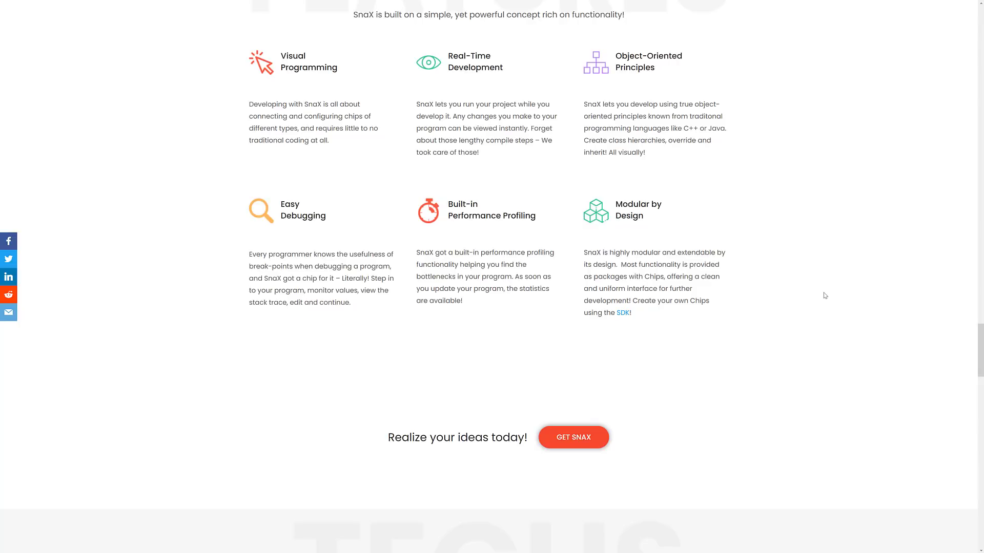
scroll(704, 274, down, 7)
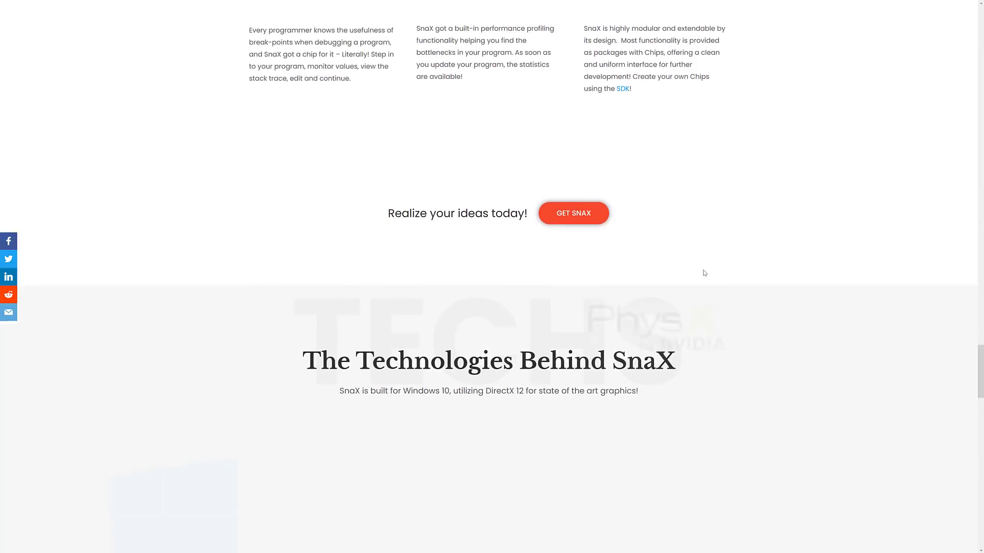
scroll(704, 273, down, 10)
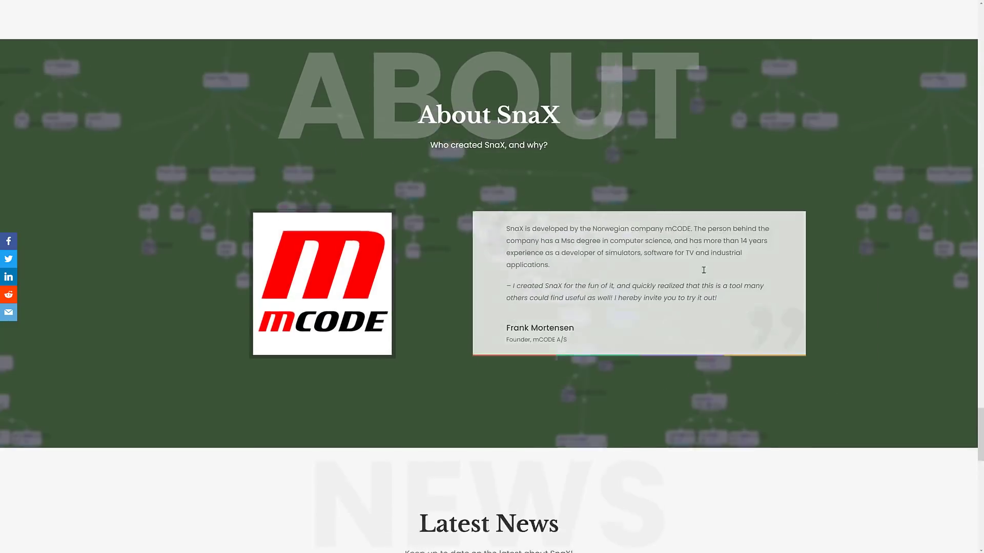
scroll(704, 273, up, 2)
scroll(703, 273, up, 9)
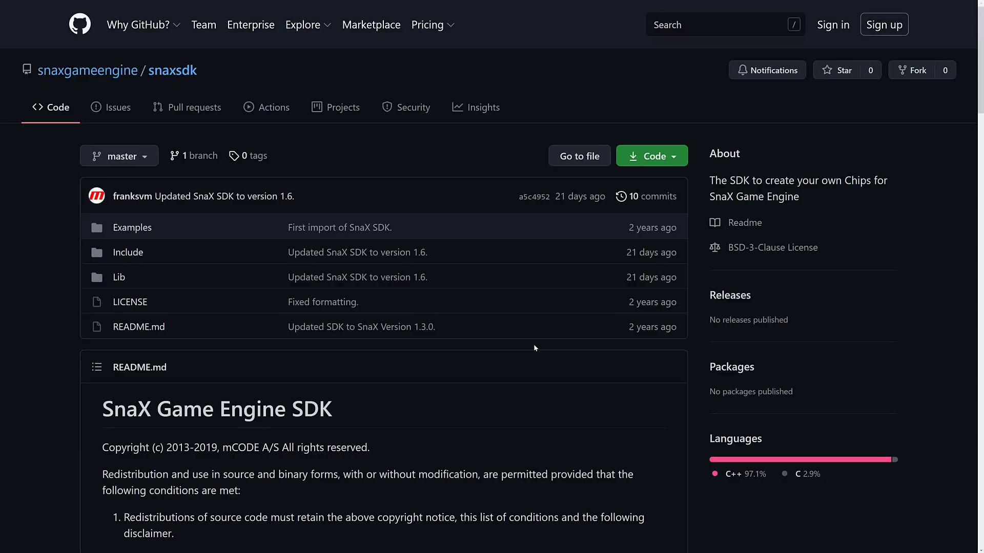
Step: Scroll down the snaxsdk Examples/ExampleChips file listing
scroll(615, 287, down, 1)
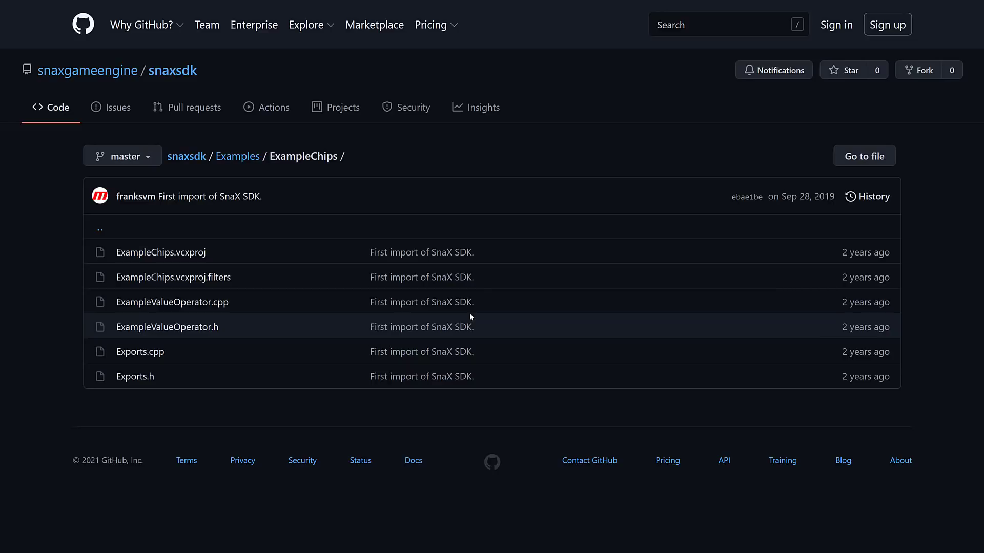
Step: Open ExampleValueOperator.cpp and read down through its constructor
click(164, 302)
scroll(308, 323, down, 8)
scroll(340, 324, down, 3)
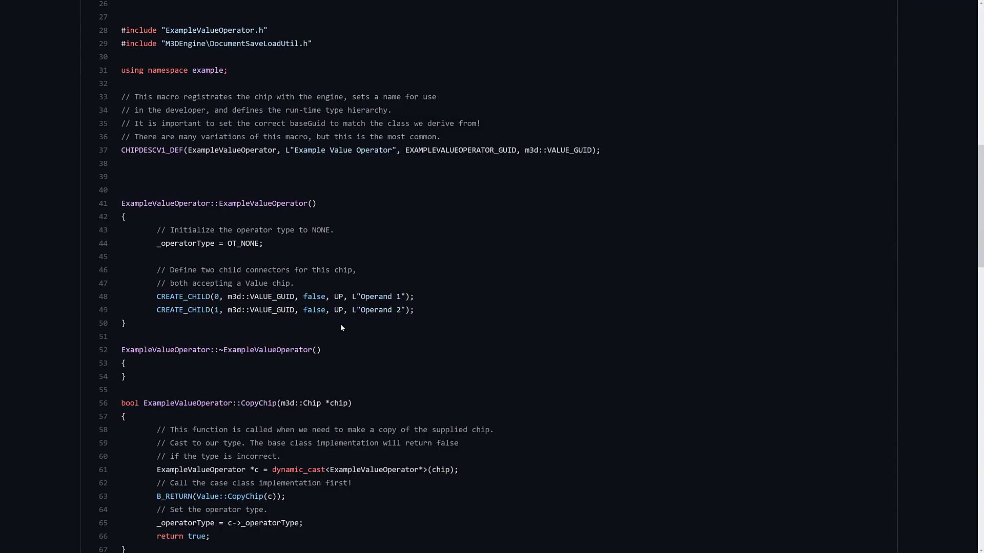
scroll(404, 270, down, 3)
scroll(405, 269, down, 1)
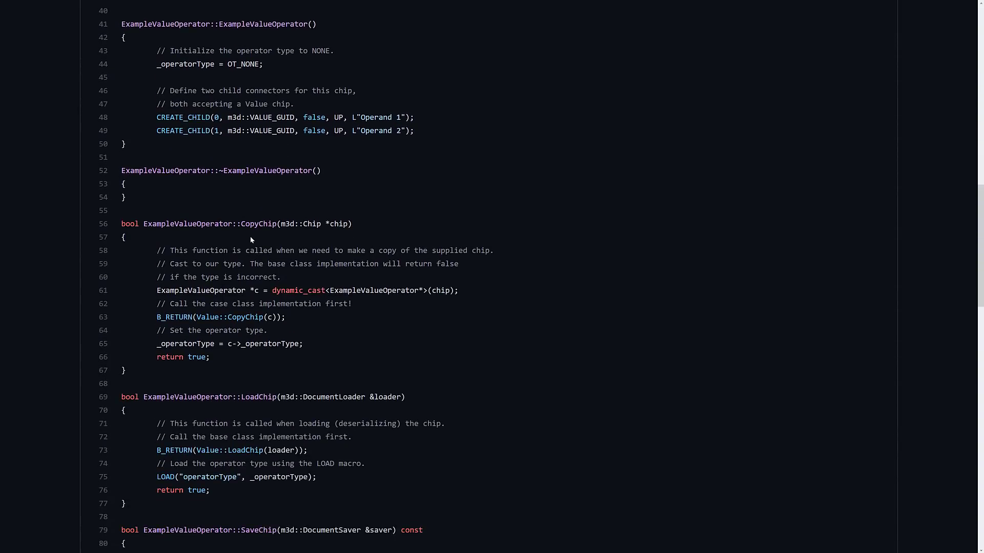
Step: Highlight the CopyChip, LoadChip and SaveChip function names in the source
click(258, 223)
scroll(308, 318, down, 2)
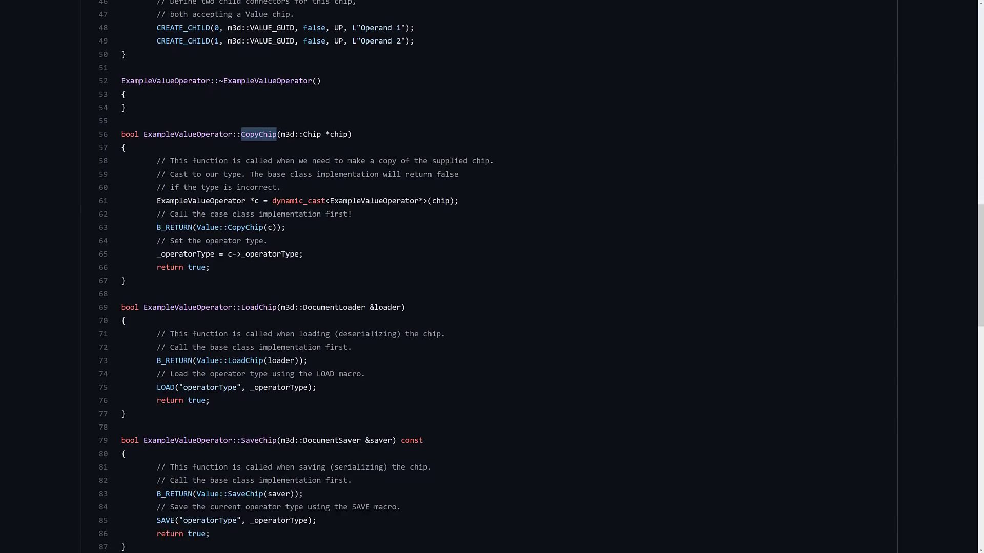
double_click(258, 307)
scroll(484, 333, down, 3)
double_click(251, 306)
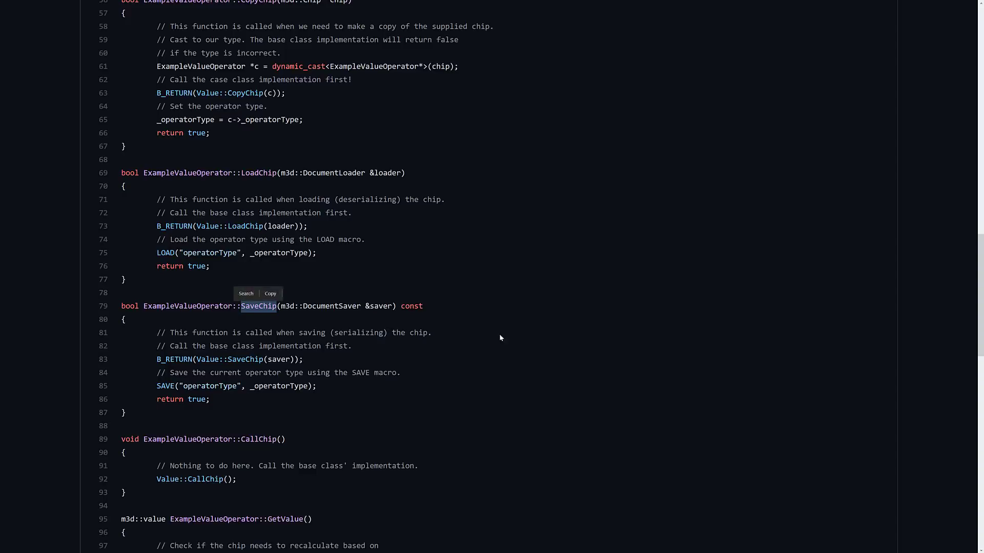
scroll(507, 338, down, 3)
Step: Highlight CallChip and GetValue, then read through the rest of the 154-line file
double_click(258, 304)
scroll(517, 321, down, 3)
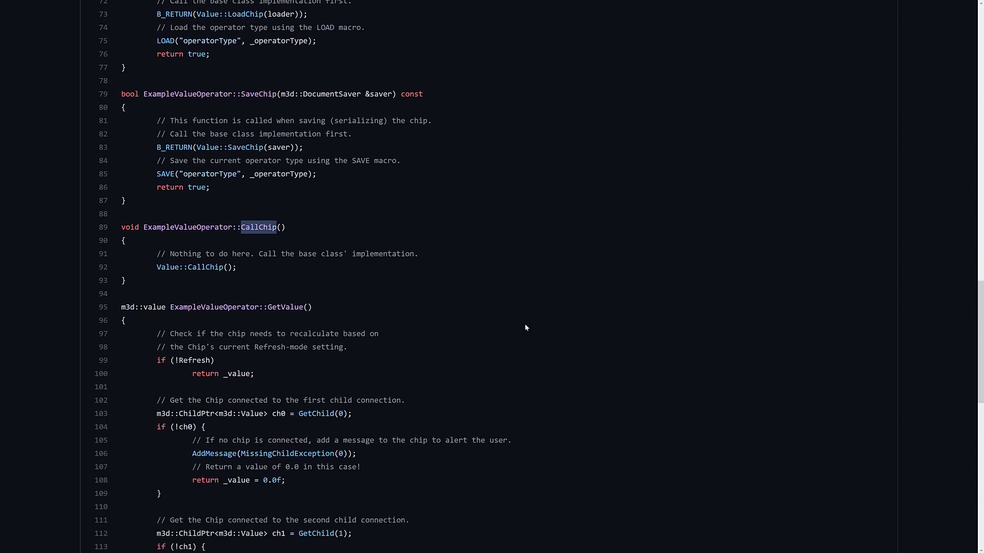
double_click(285, 250)
scroll(197, 188, down, 3)
scroll(199, 191, down, 7)
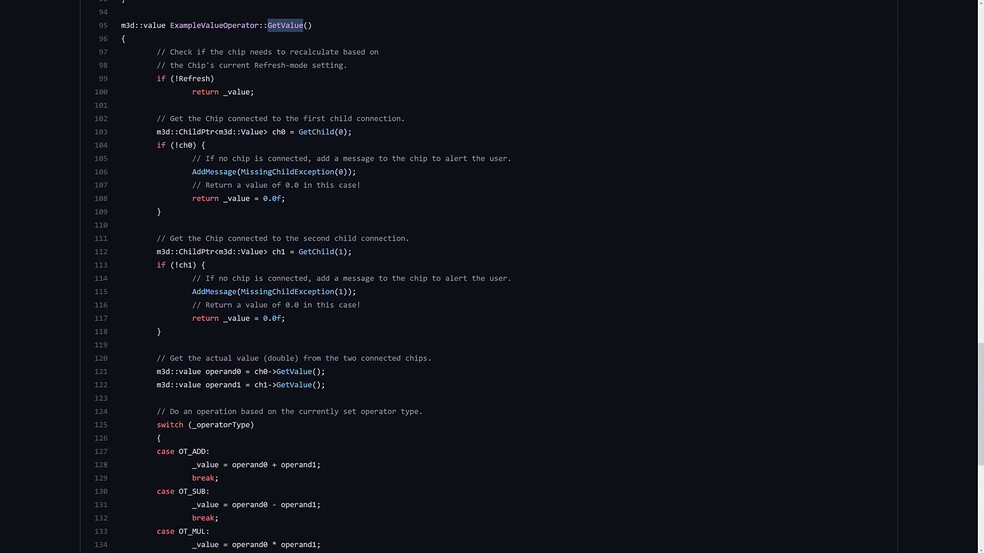
scroll(300, 361, down, 3)
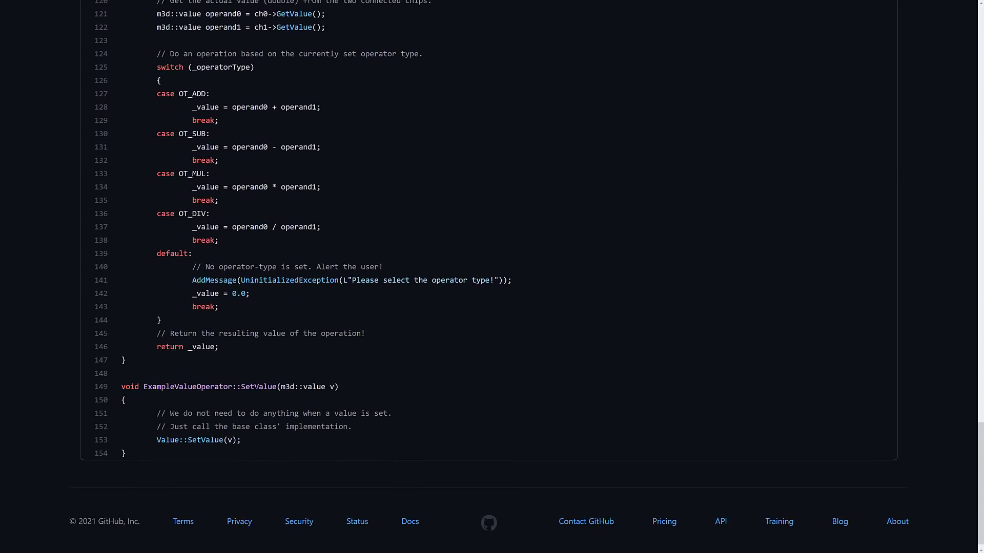
scroll(246, 405, up, 15)
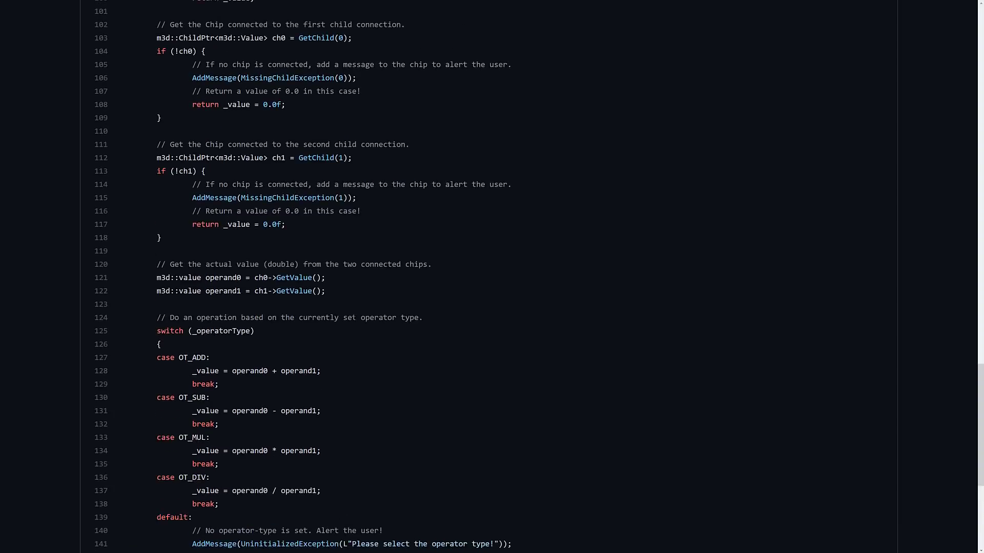
scroll(470, 315, up, 20)
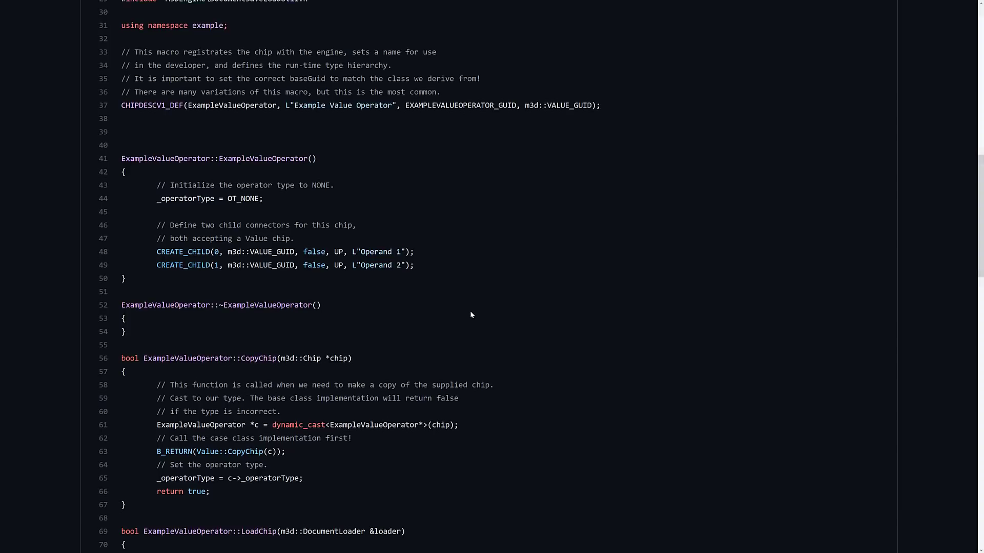
scroll(470, 312, up, 3)
scroll(469, 309, down, 20)
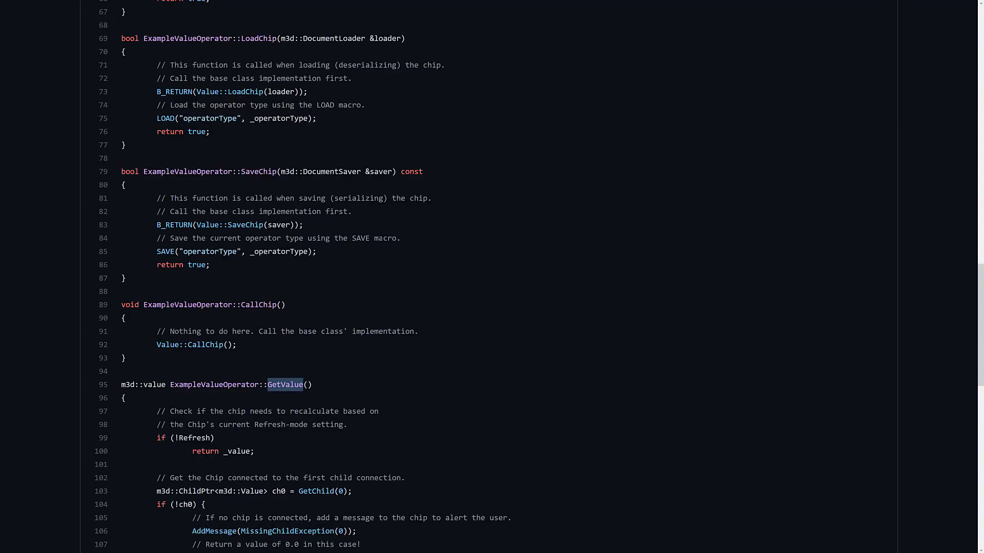
Step: Go back to the snaxgameengine/snaxsdk main page and read over its Examples, Include, Lib and README
key(alt+Left)
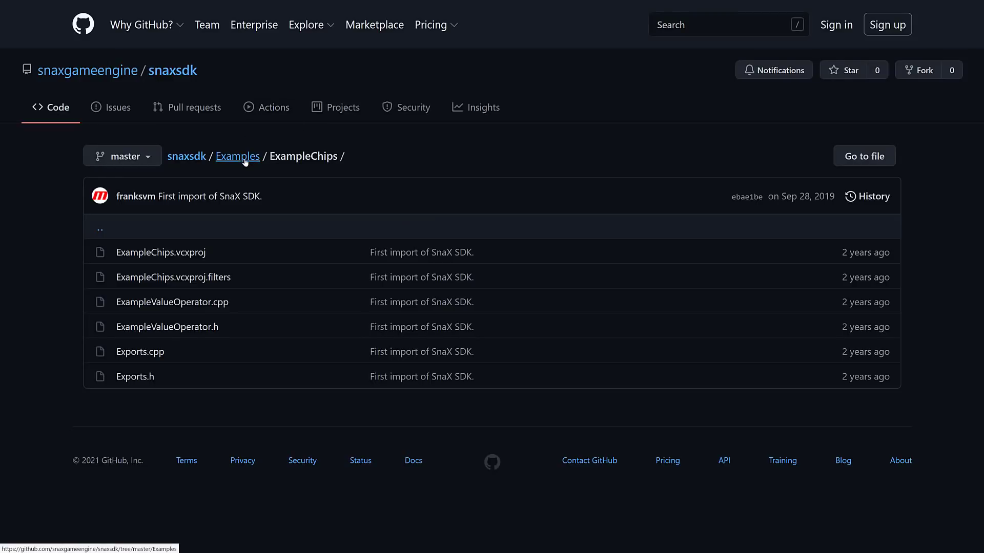
click(177, 158)
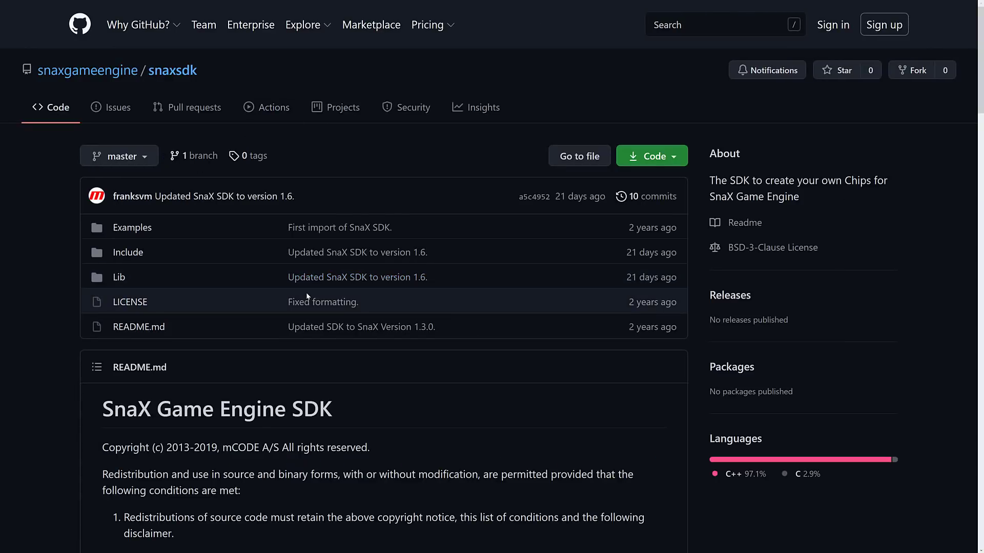
scroll(306, 295, down, 2)
scroll(306, 296, down, 10)
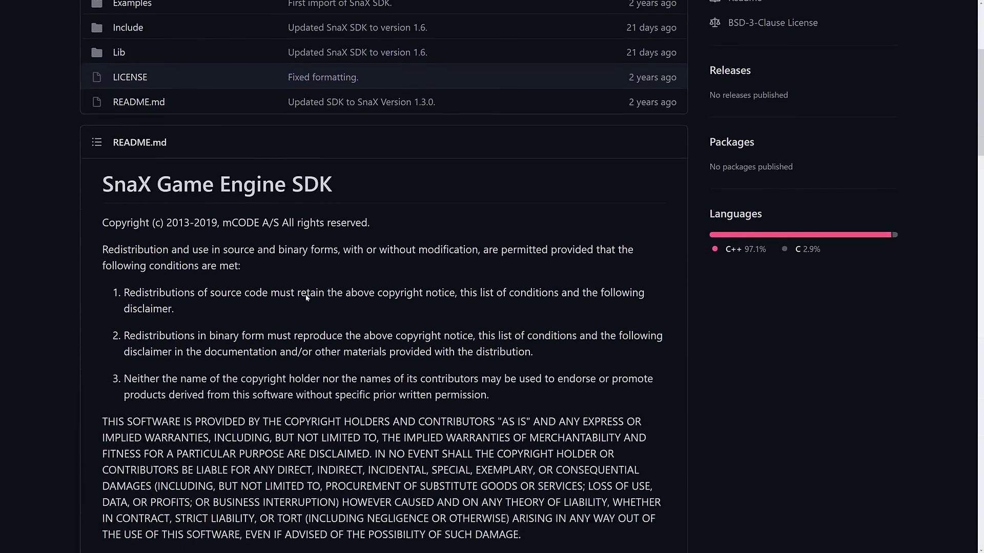
scroll(306, 297, down, 9)
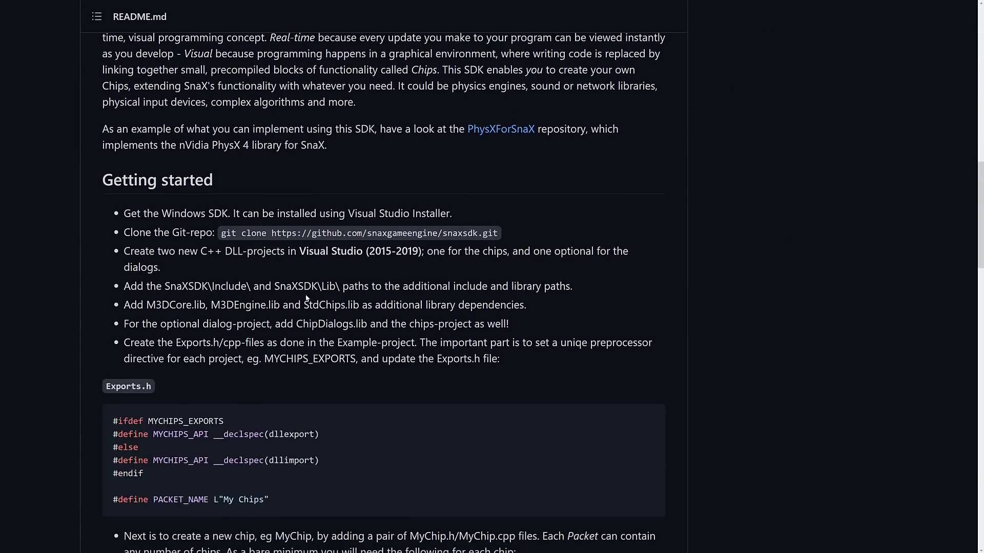
scroll(305, 293, down, 15)
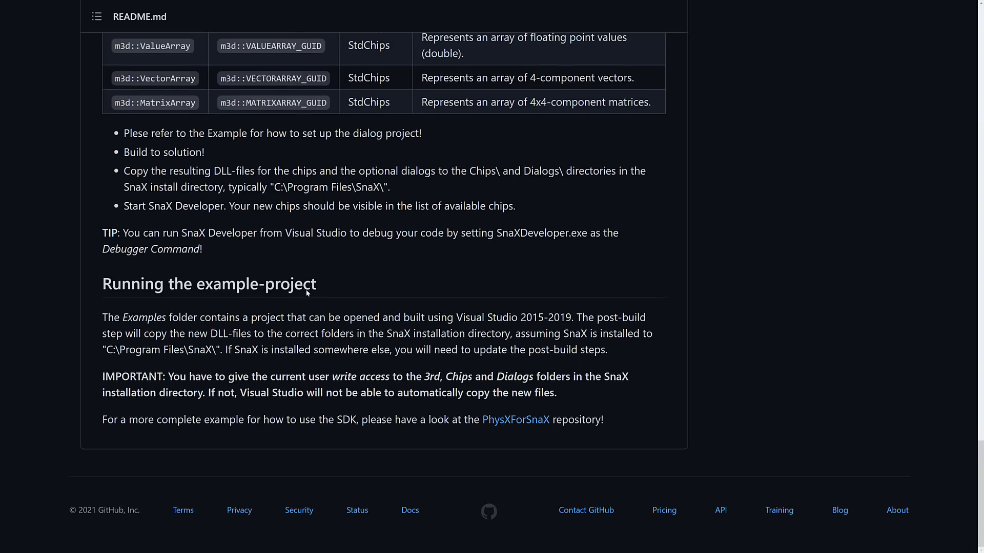
scroll(306, 288, up, 20)
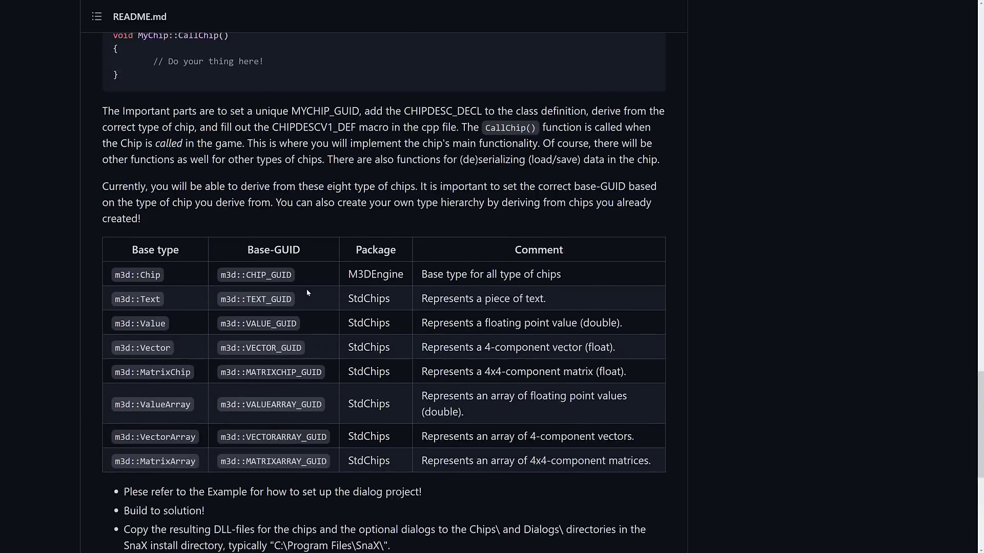
scroll(307, 287, up, 6)
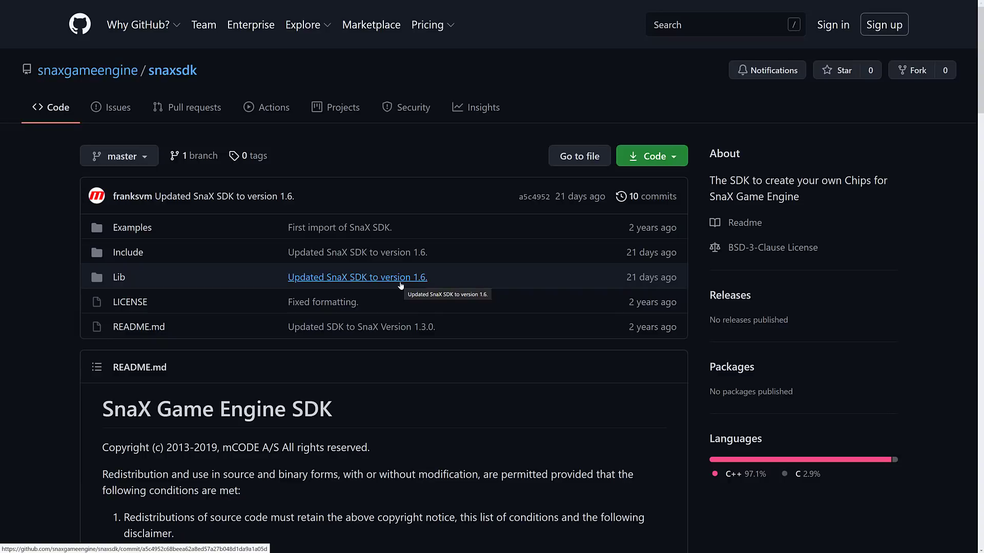
Step: Load the Physically Based Rendering example as a new project and rotate its mirror sphere's environment
key(alt+Tab)
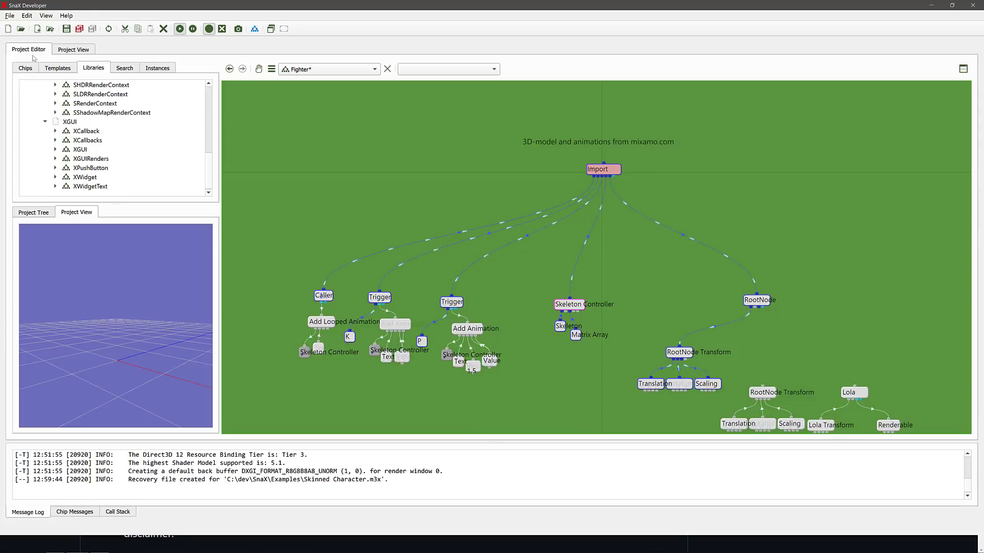
click(10, 16)
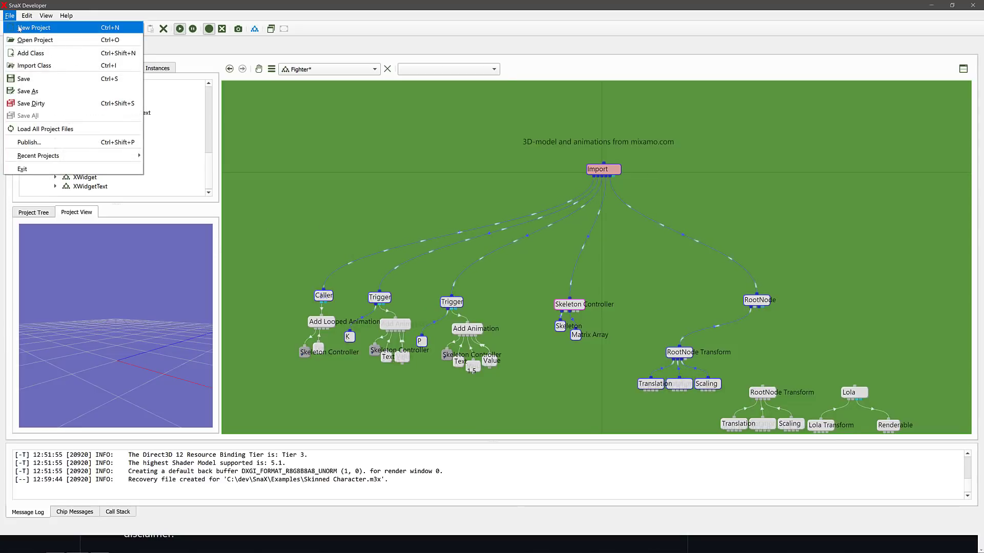
click(19, 29)
click(507, 369)
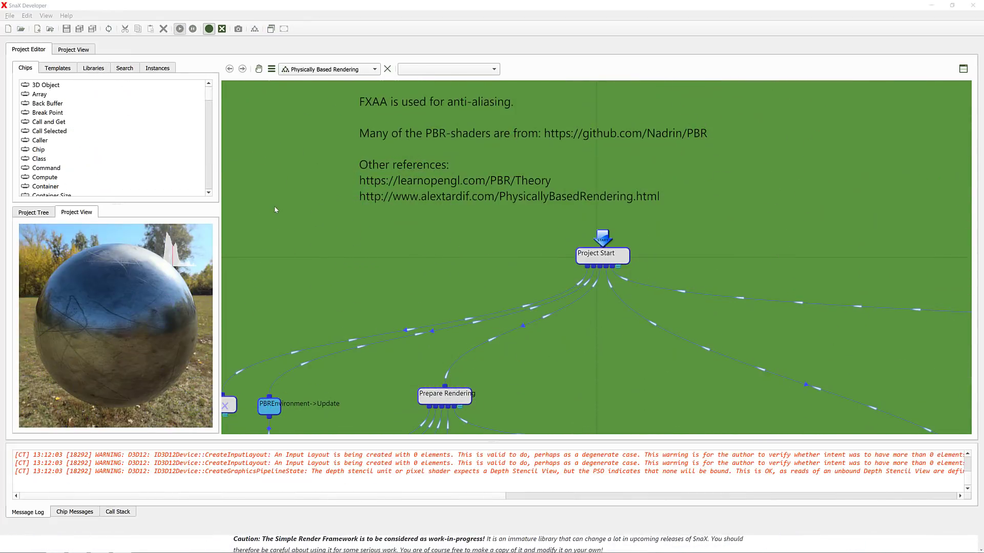
click(79, 334)
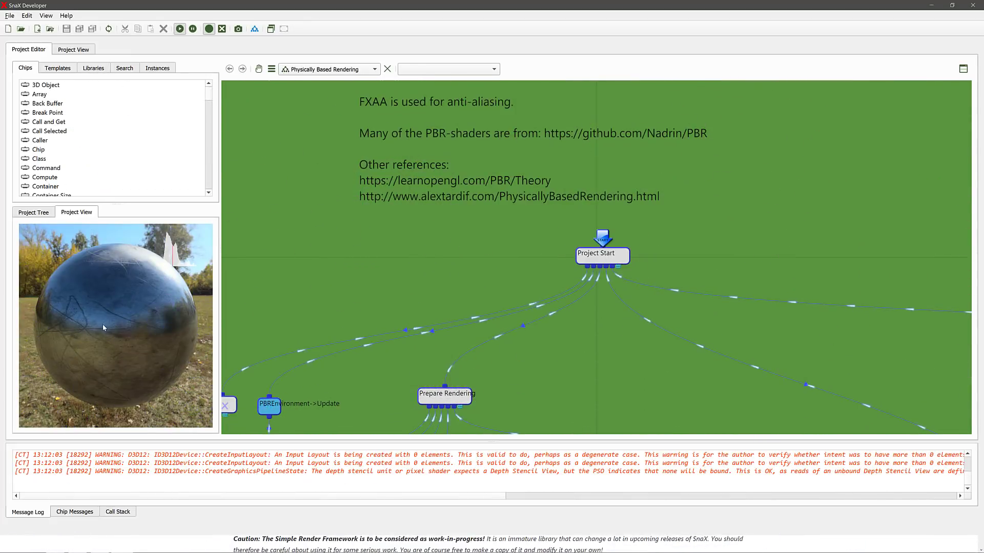
drag(103, 328, 146, 309)
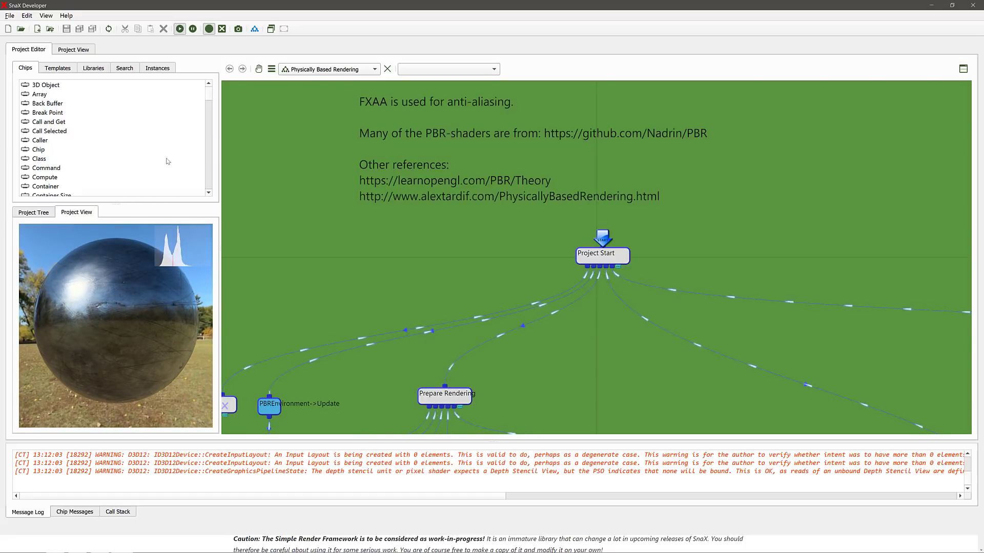
Step: Close the Physically Based Rendering project, confirming Yes, and open the GUITest example
click(10, 15)
click(74, 42)
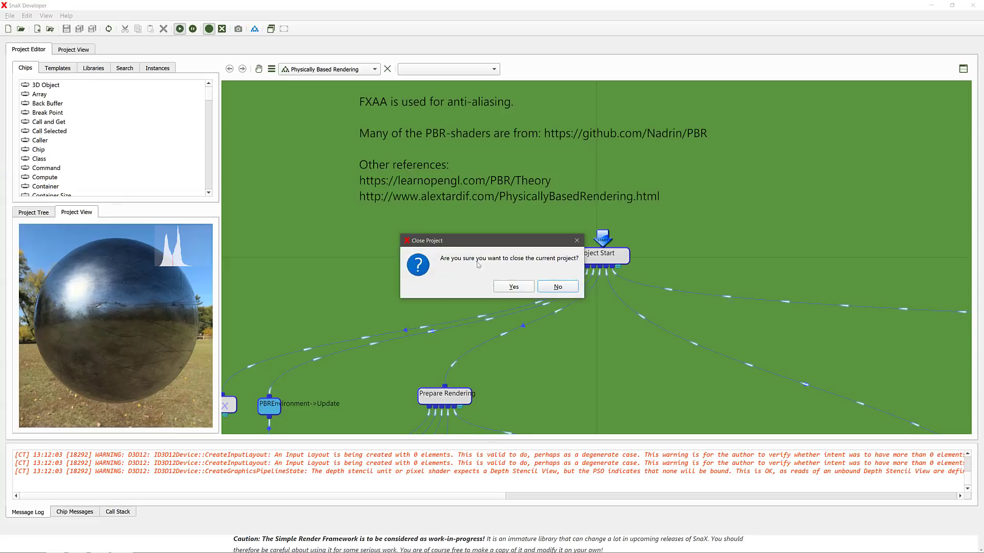
click(514, 287)
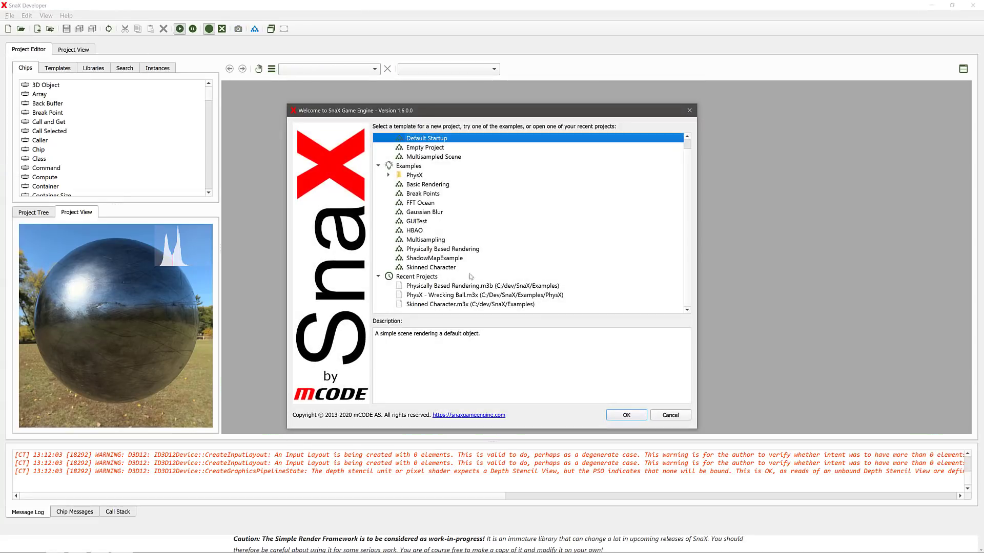
double_click(420, 221)
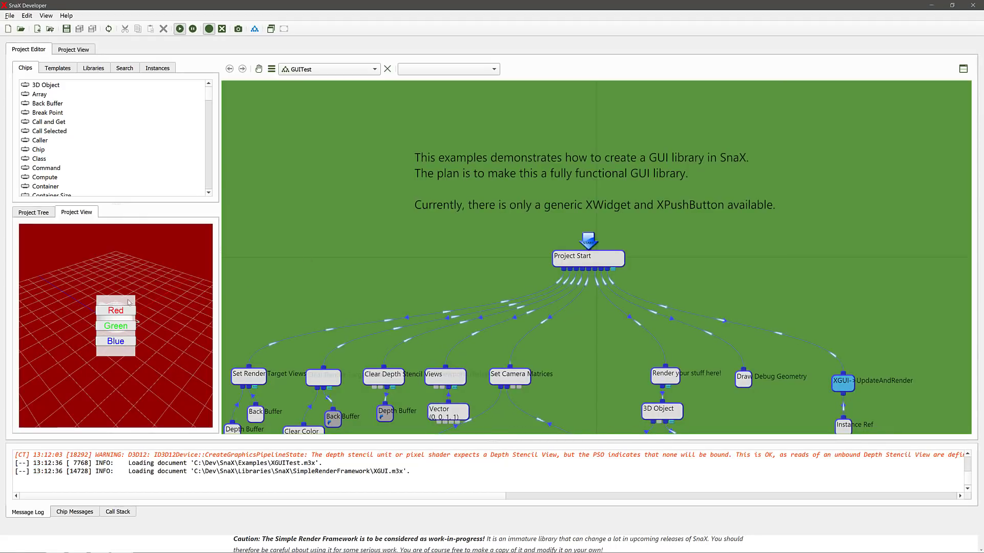
Step: Look over the GUITest graph and select the Set Camera Matrices node
scroll(541, 237, down, 5)
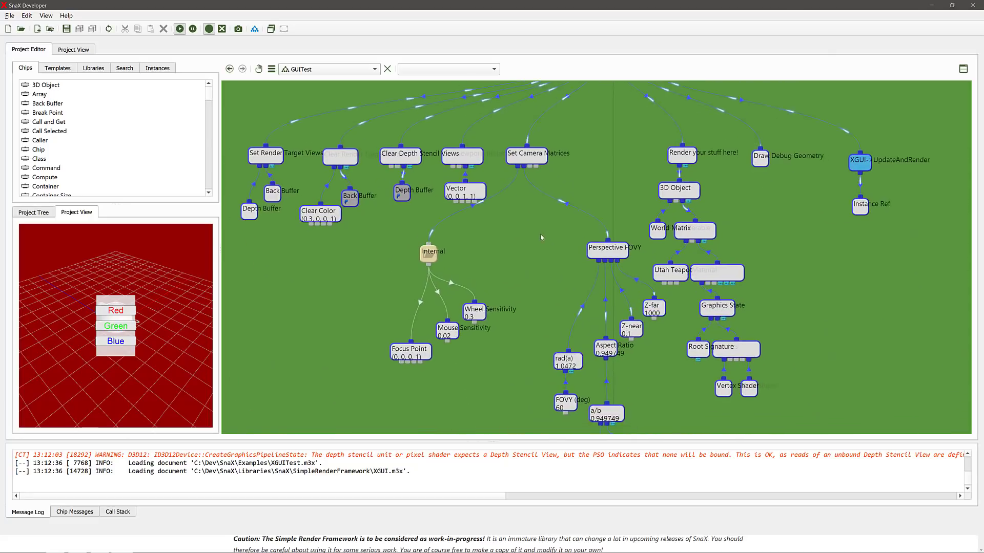
scroll(540, 237, down, 2)
scroll(533, 307, up, 3)
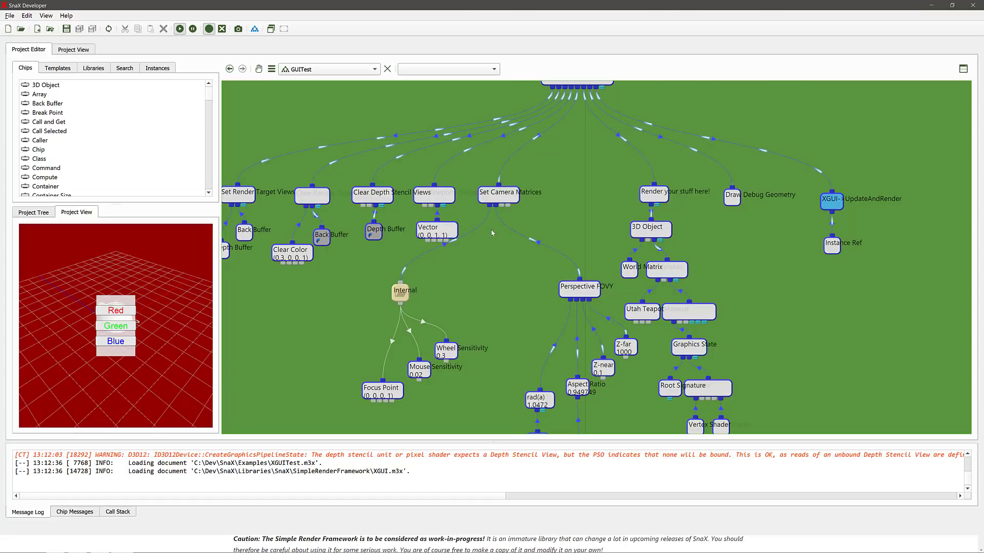
click(529, 197)
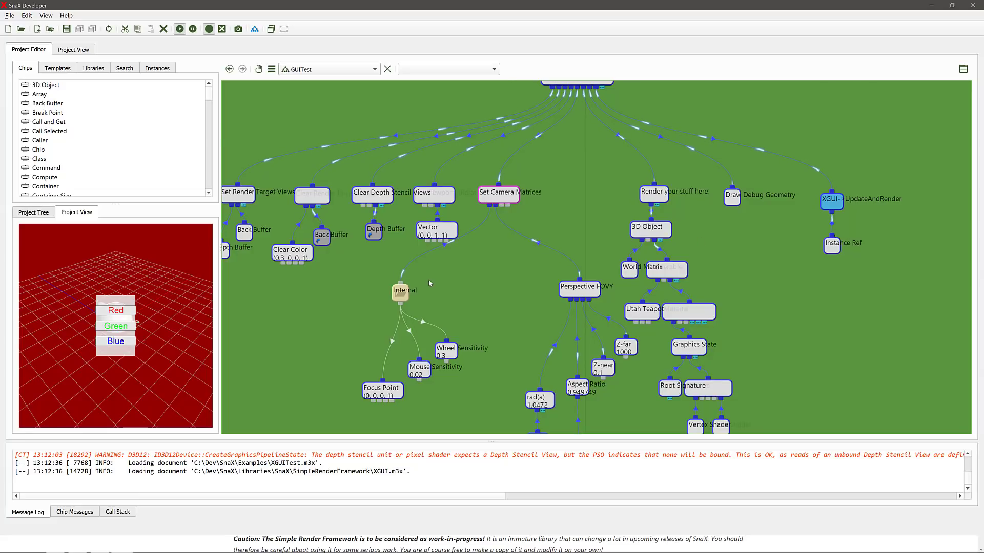
Step: Go back to the snaxgameengine.com homepage and toggle fullscreen off and on with F11
key(alt+Tab)
key(alt+Tab)
key(alt+Tab)
key(alt+Tab)
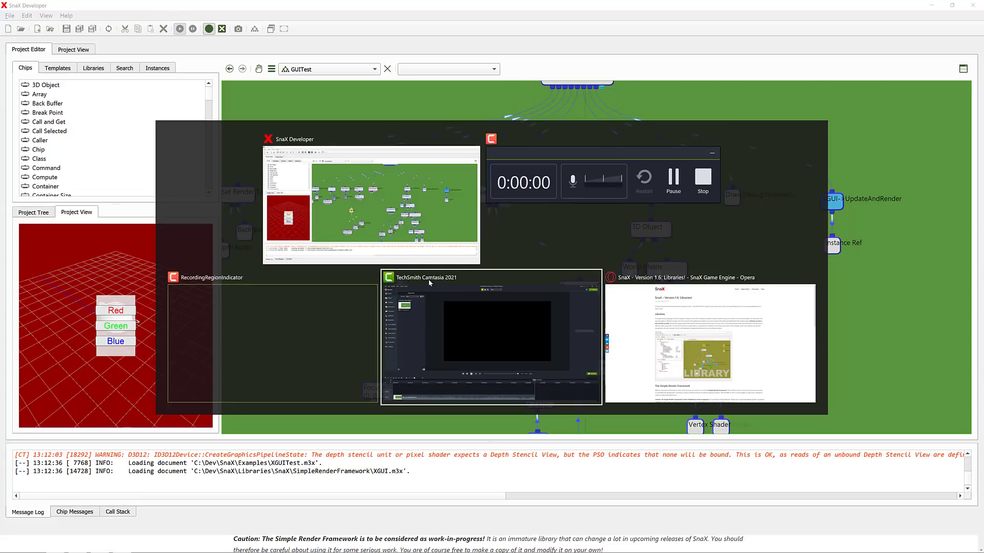
key(alt+Left)
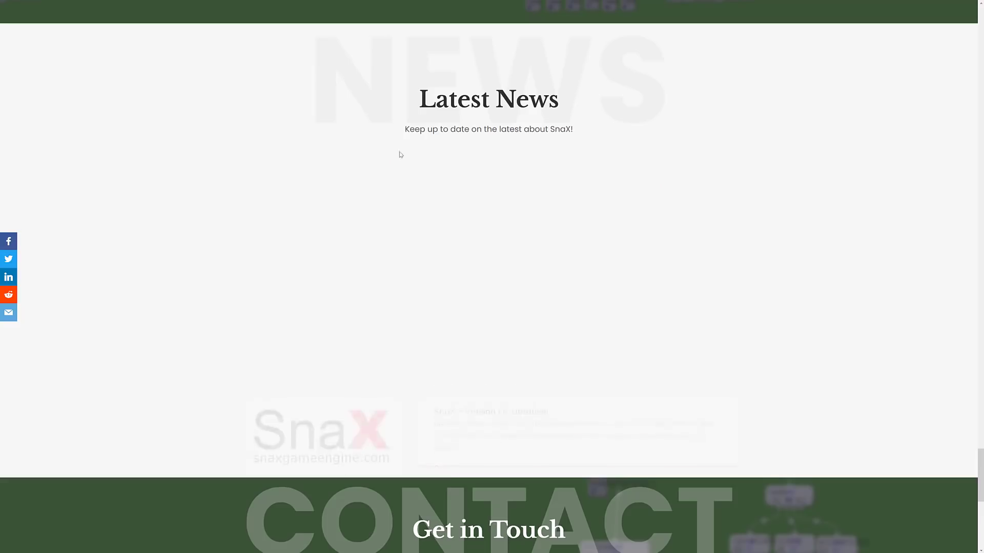
scroll(493, 241, up, 20)
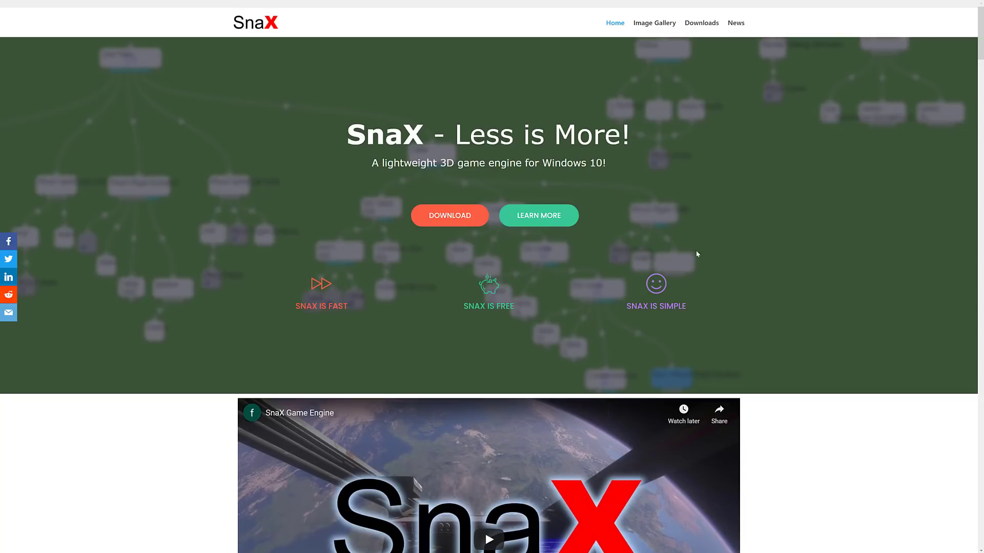
scroll(663, 221, down, 20)
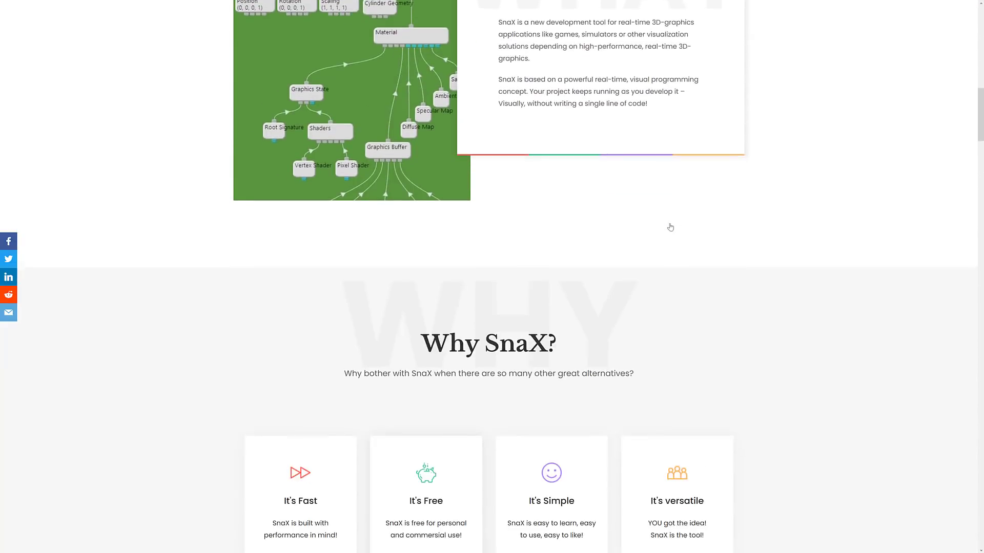
scroll(670, 227, up, 20)
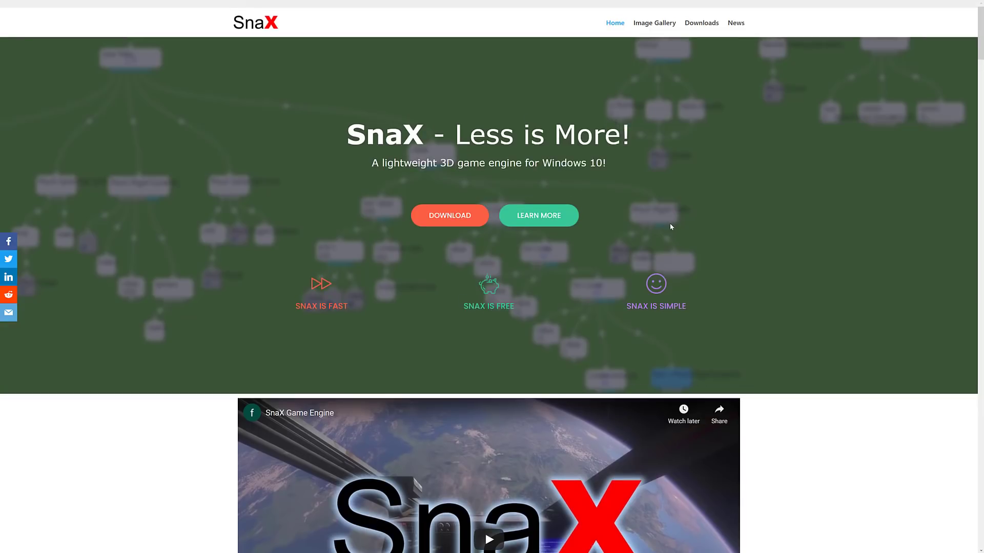
key(F11)
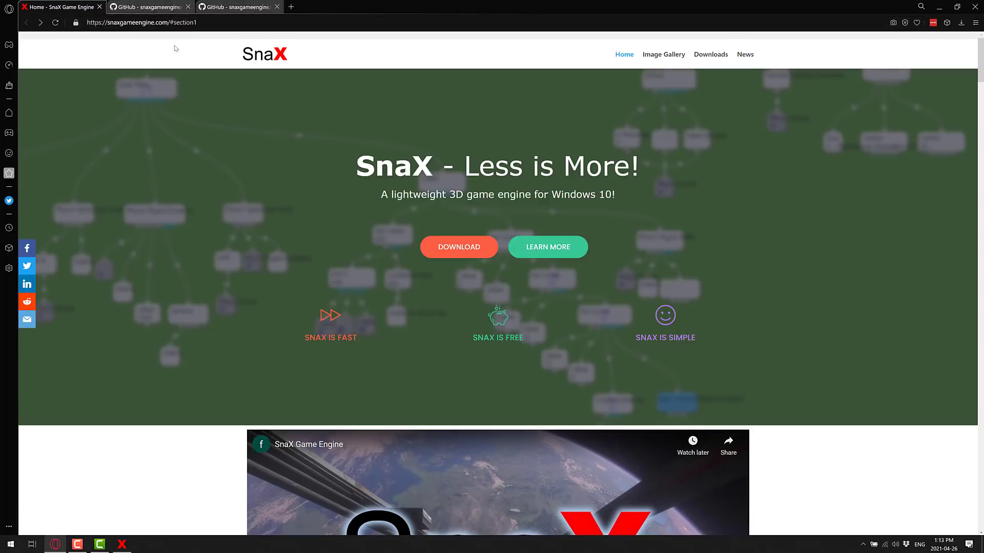
key(F11)
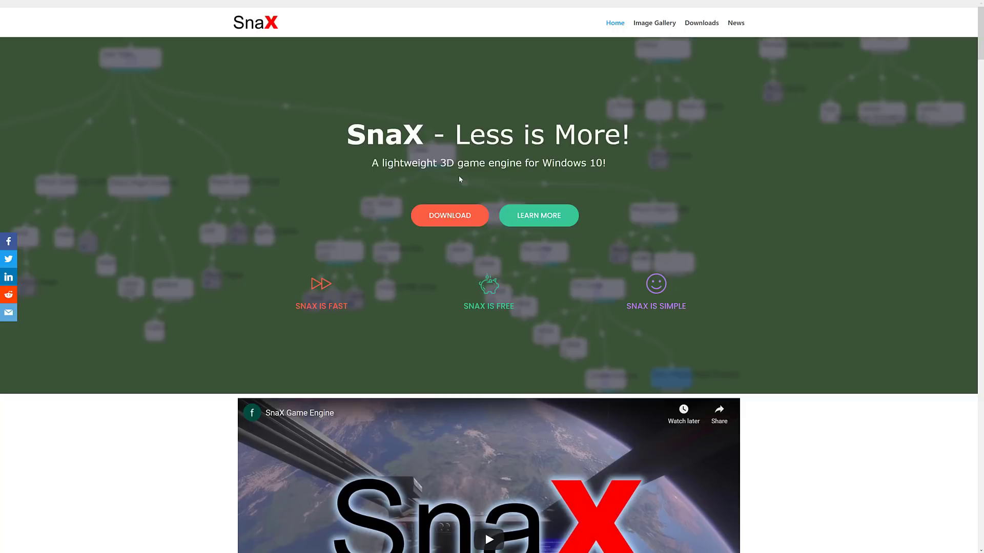
Step: From News, glance at the Version 1.5 post, then open 'SnaX – Version 1.6: Libraries!'
click(740, 26)
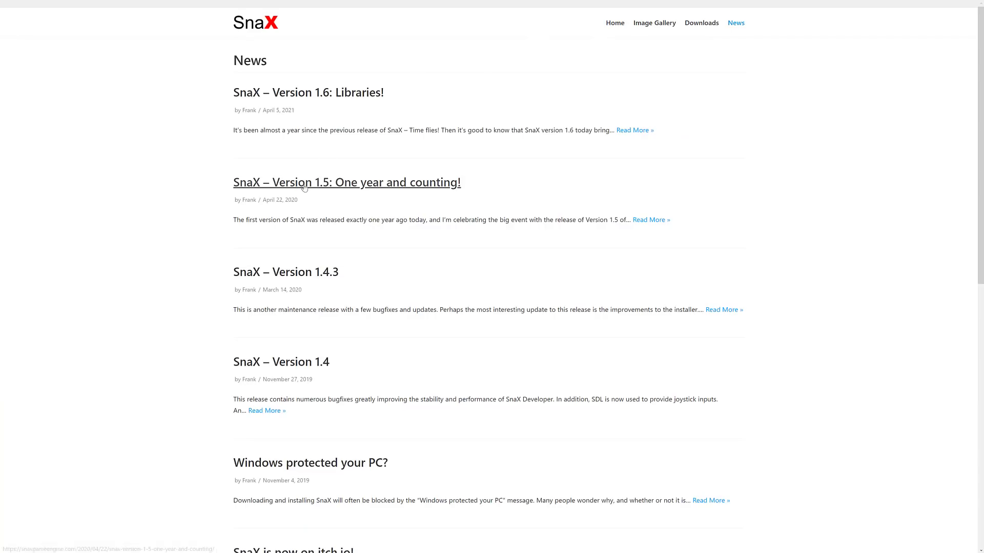
click(323, 188)
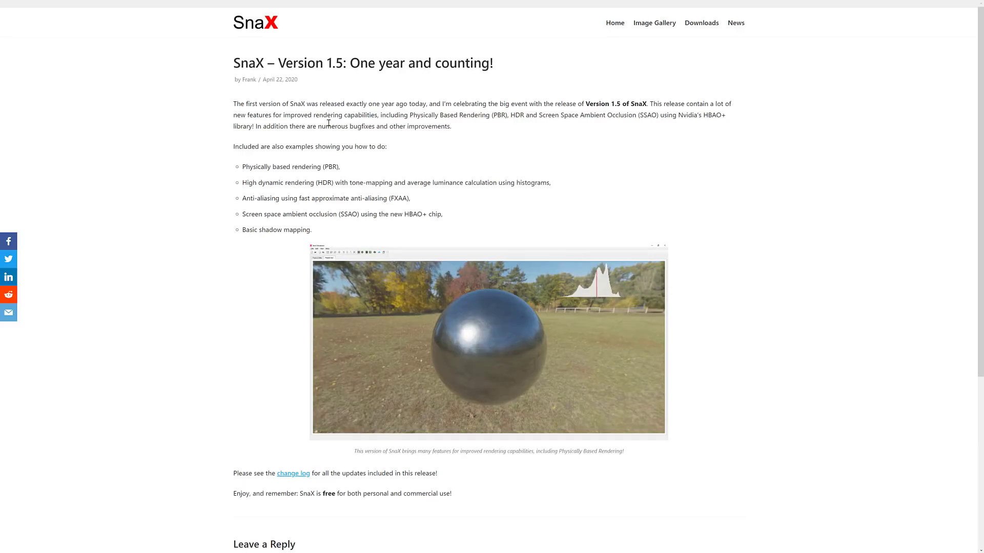
key(alt+Left)
click(318, 95)
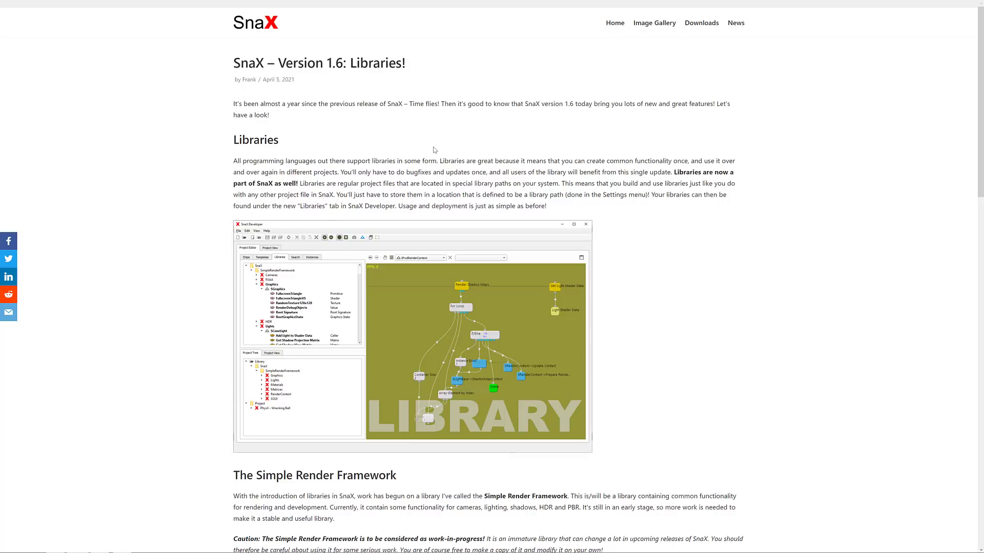
scroll(602, 308, down, 20)
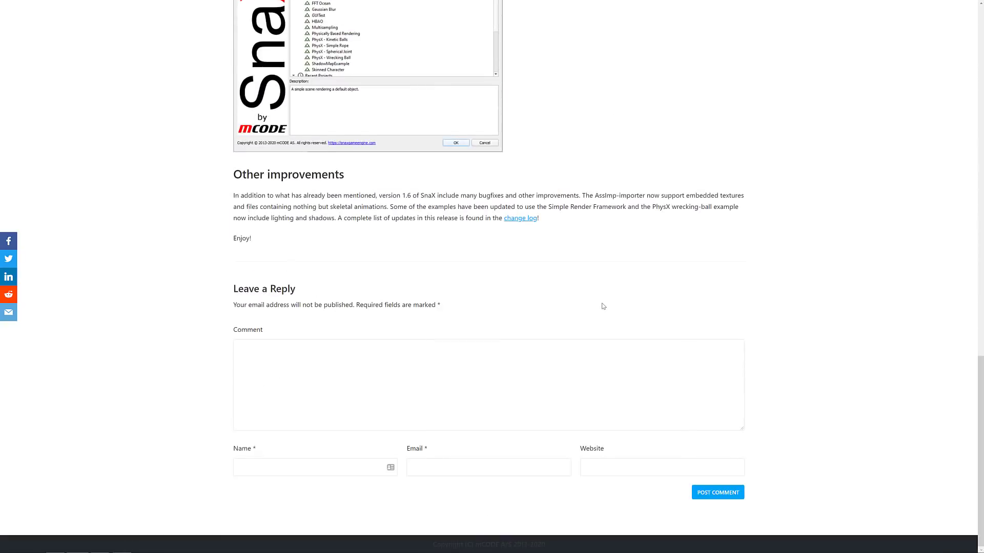
scroll(603, 308, up, 20)
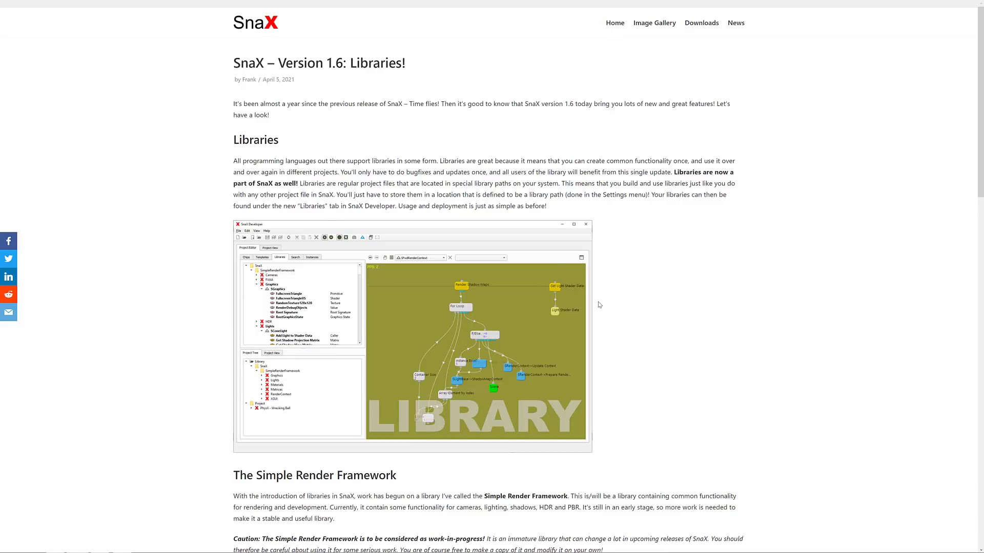
Step: Zoom out the GUITest graph and apply the side-by-side split to the graph editor
key(alt+Tab)
key(alt+Tab)
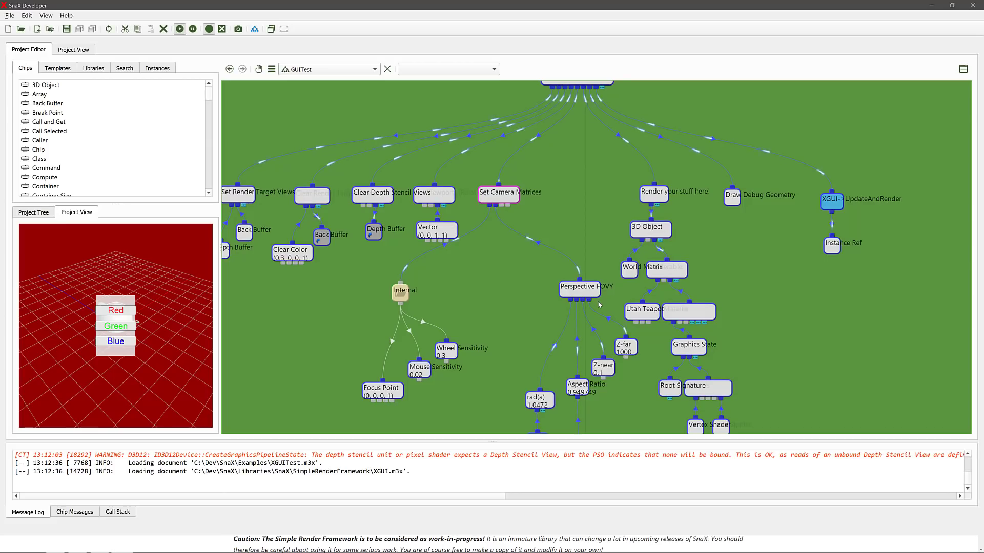
scroll(716, 249, down, 3)
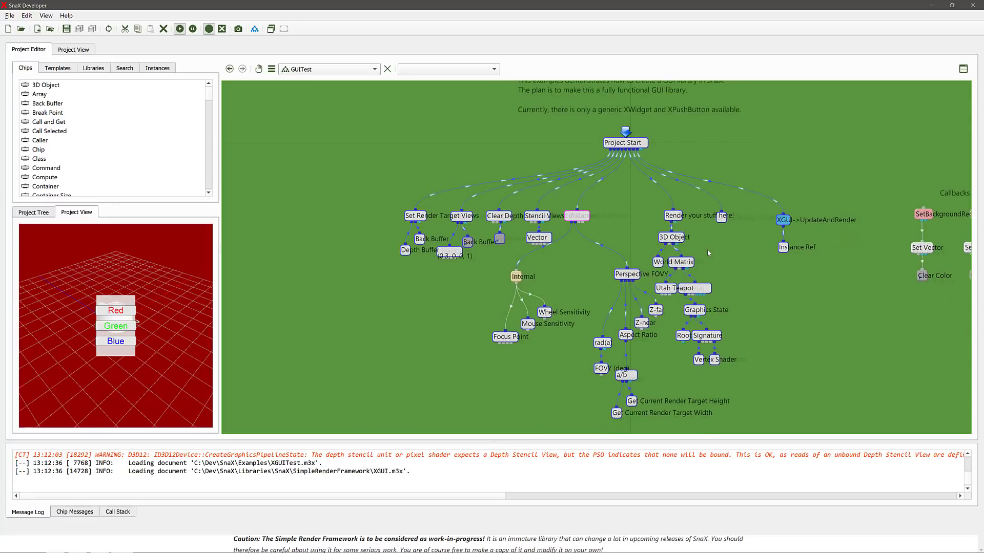
scroll(716, 249, down, 3)
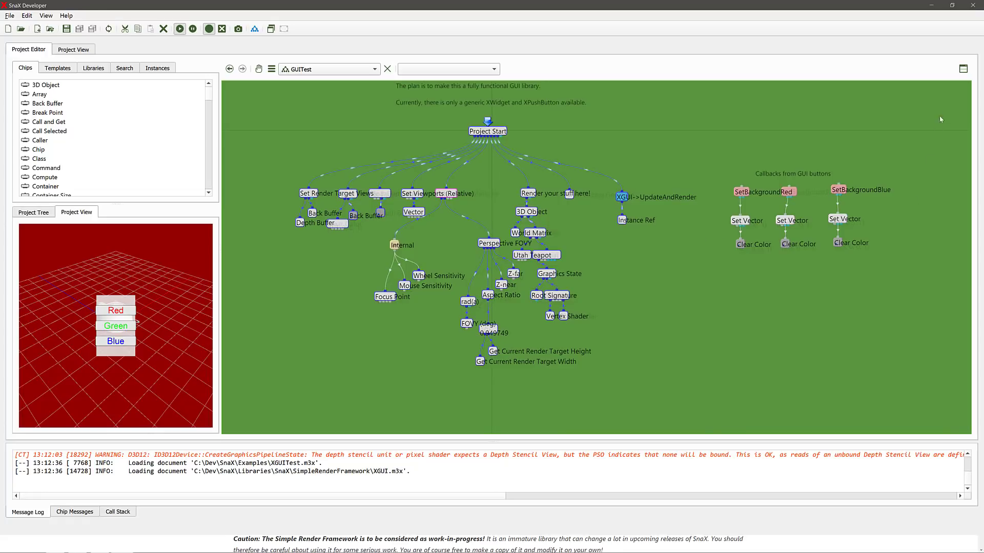
click(963, 68)
click(937, 91)
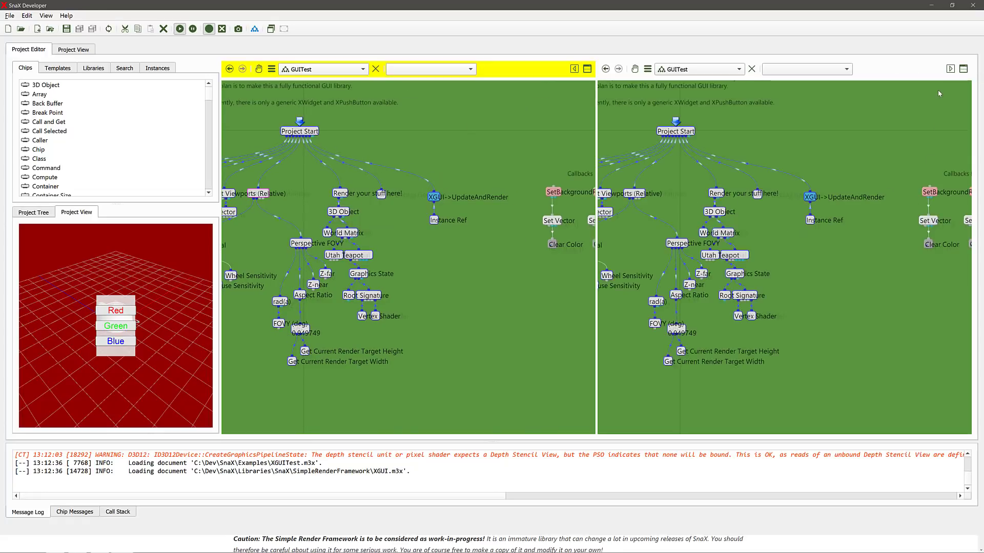